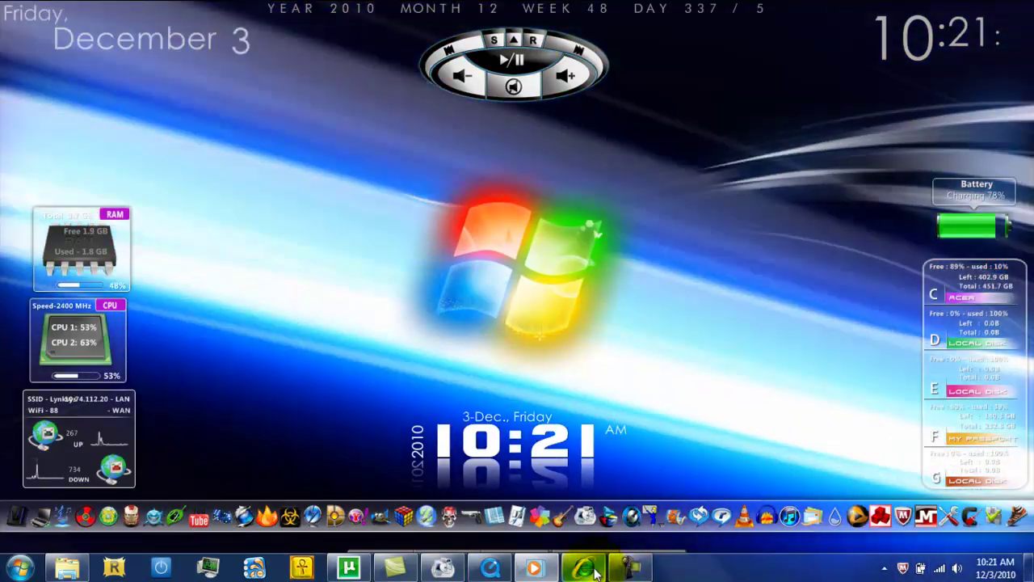
Search Google for "format factory downkoad" in the web browser and open the Softonic Format Factory download result
click(593, 570)
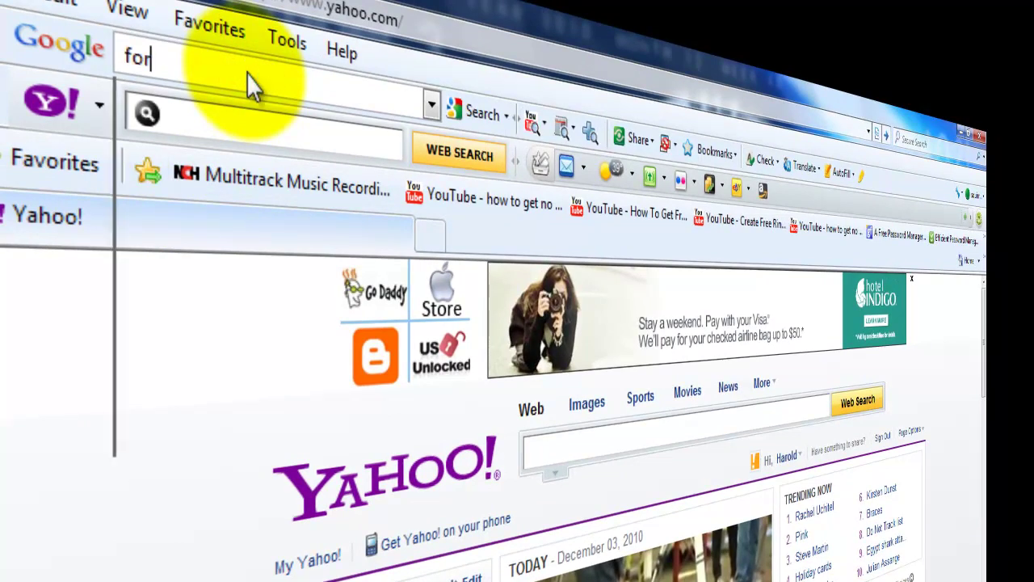
text(format factory downkoad)
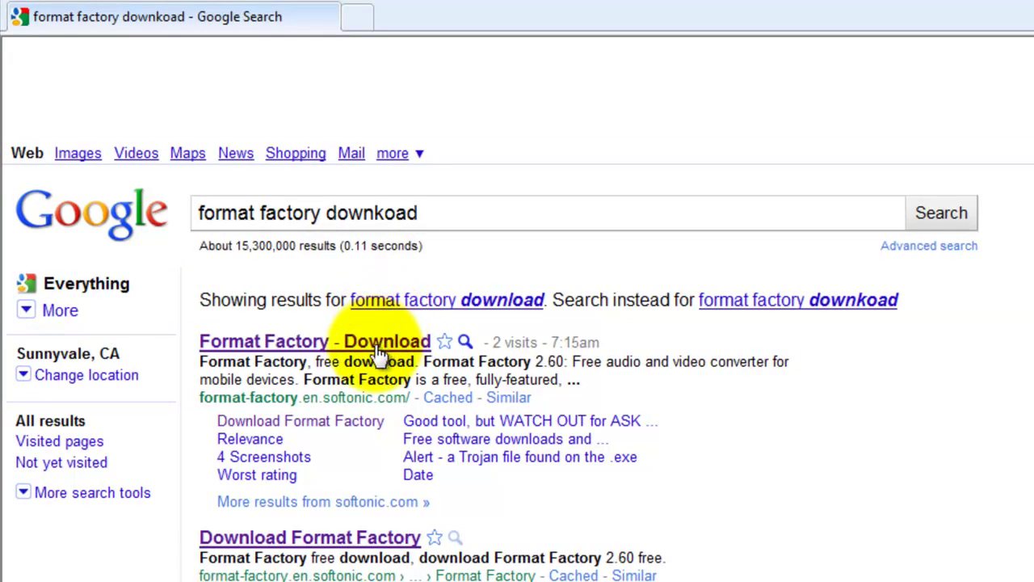
scroll(380, 354, down, 1)
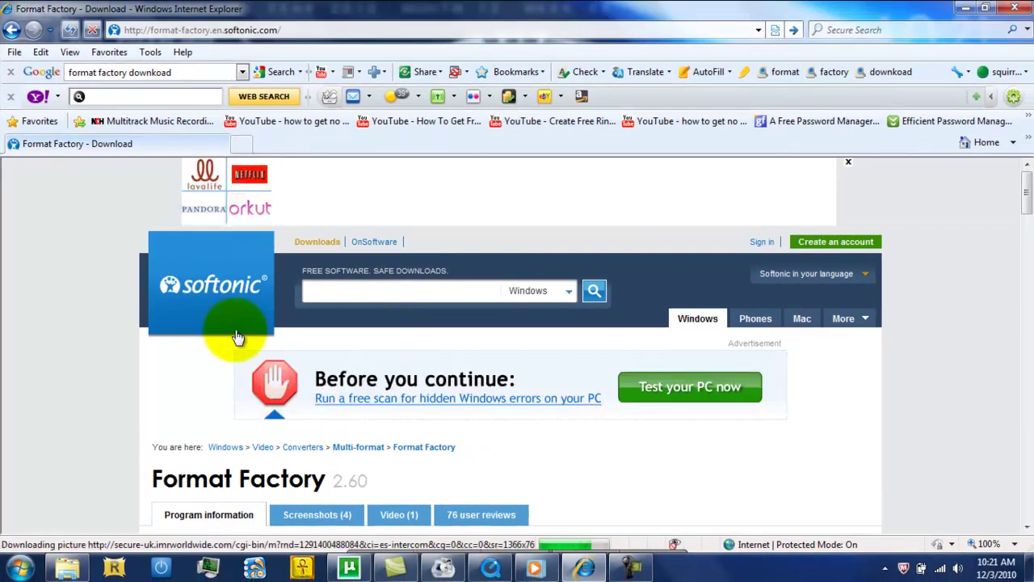
Review the Format Factory 2.60 program information and download link on the Softonic page, and close the browser
scroll(110, 330, down, 2)
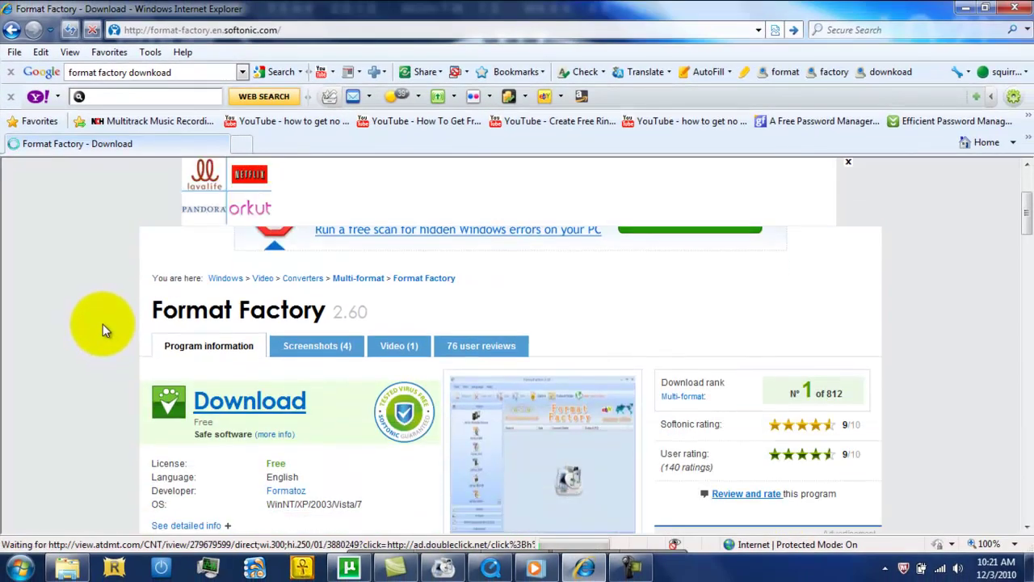
scroll(137, 341, down, 1)
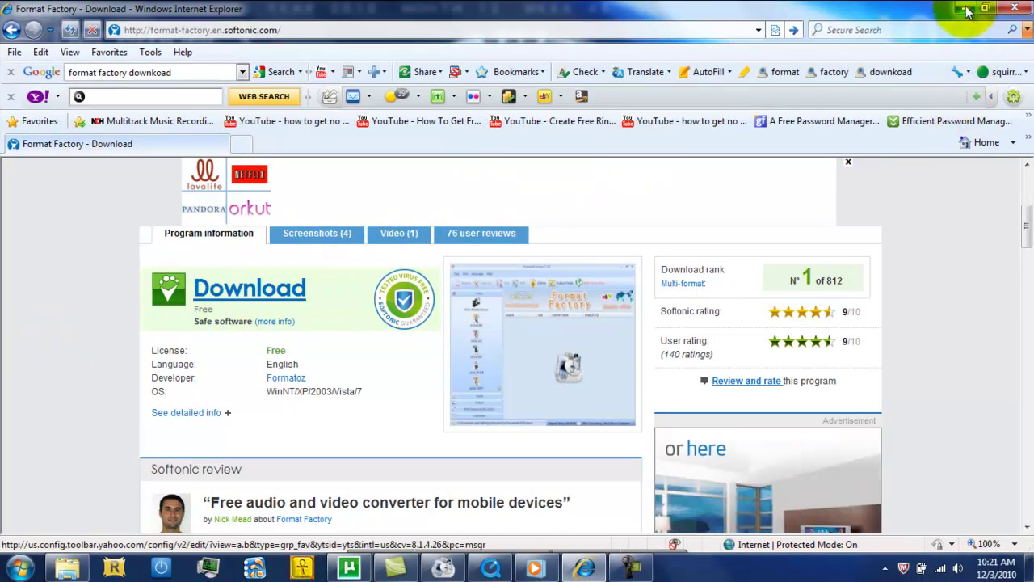
click(1008, 7)
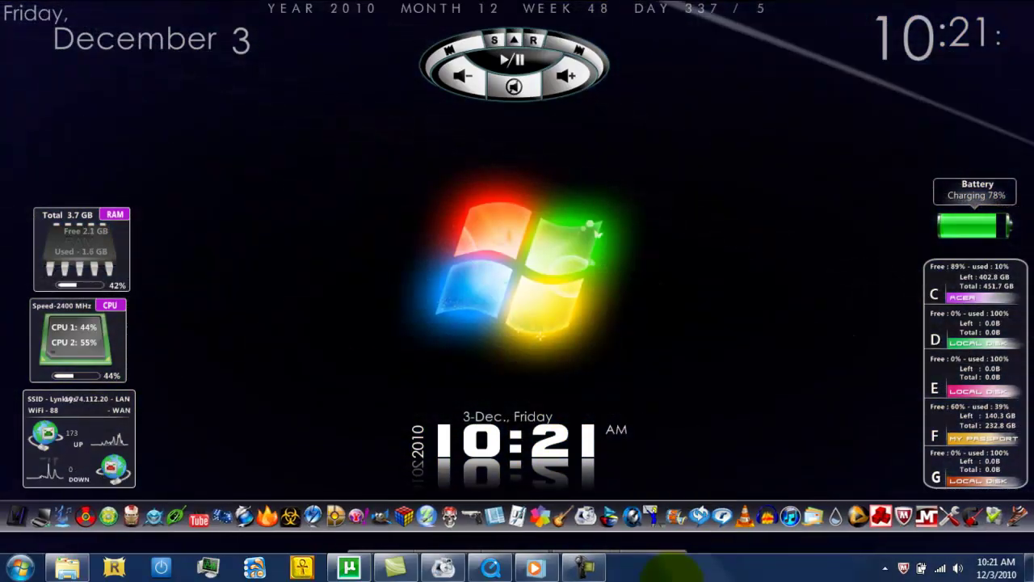
mouse_move(672, 570)
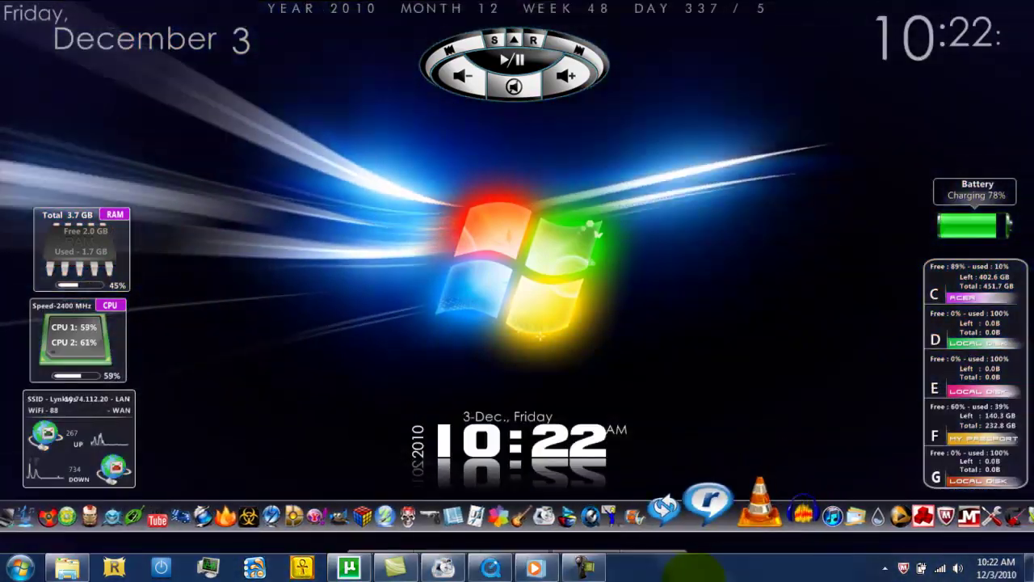
click(732, 516)
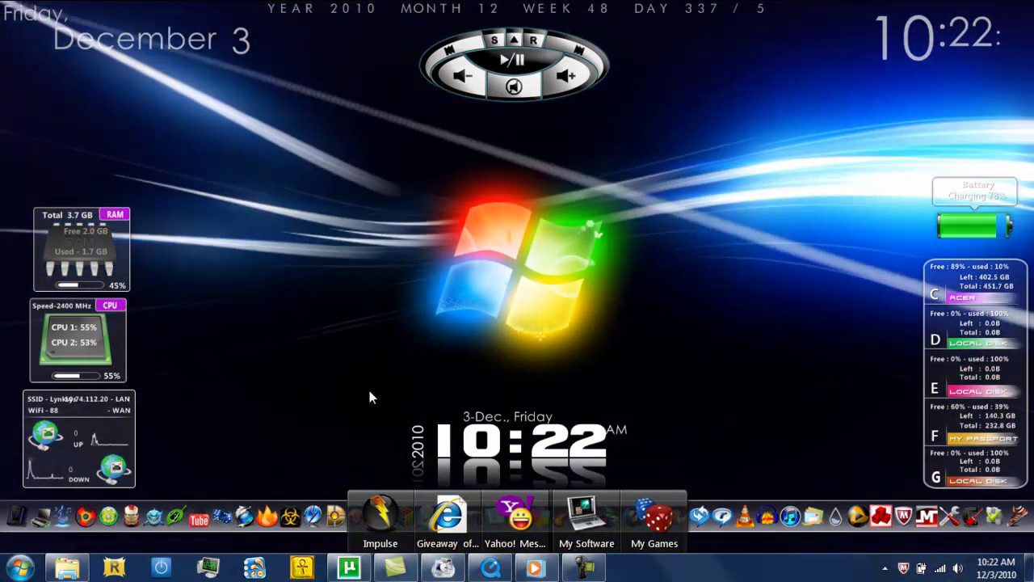
click(369, 396)
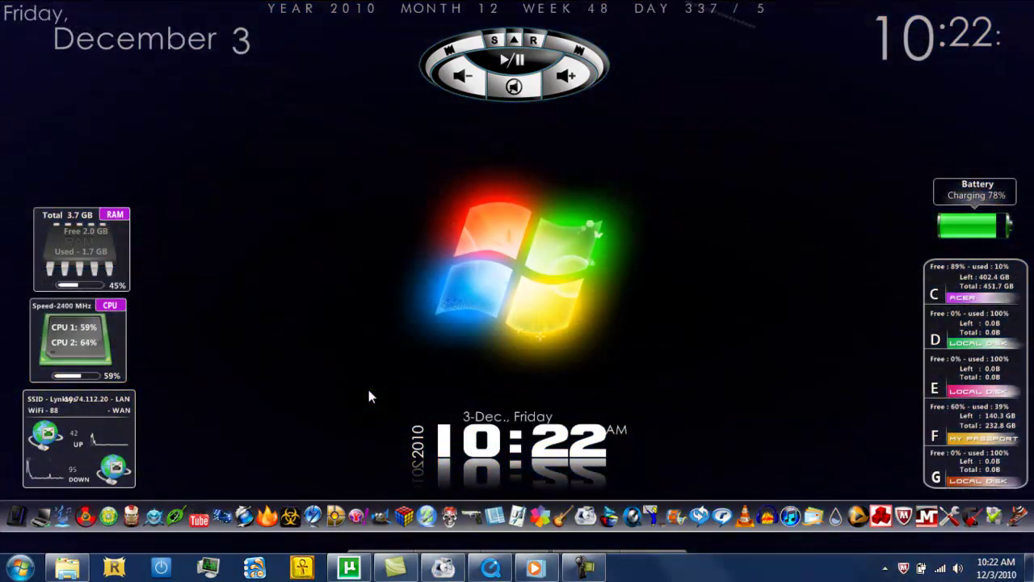
click(369, 392)
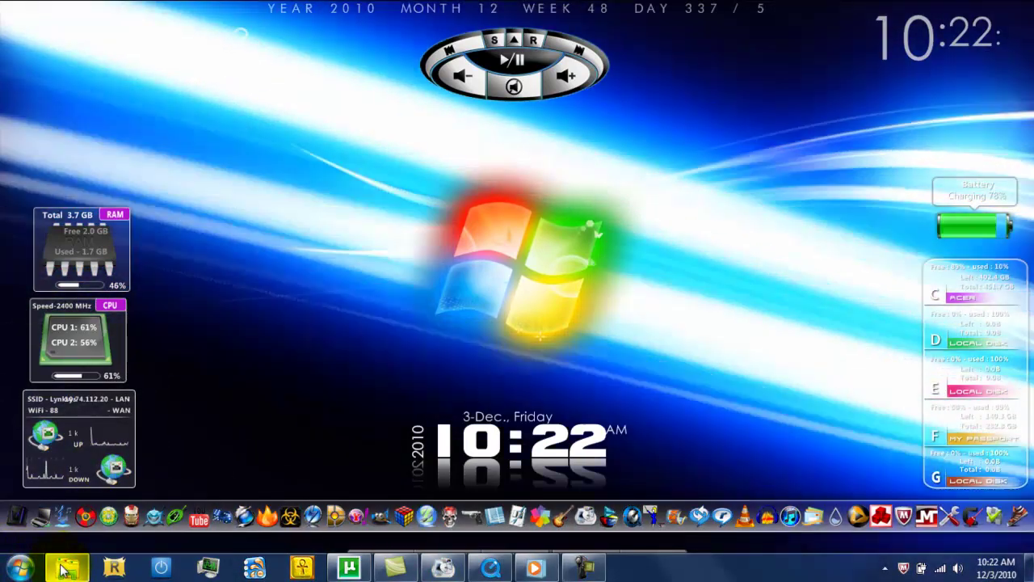
Try to play movie 100_6453 from the SD card's 100KC190 folder in Windows Media Player, and put the player and folder away
mouse_move(67, 568)
click(75, 534)
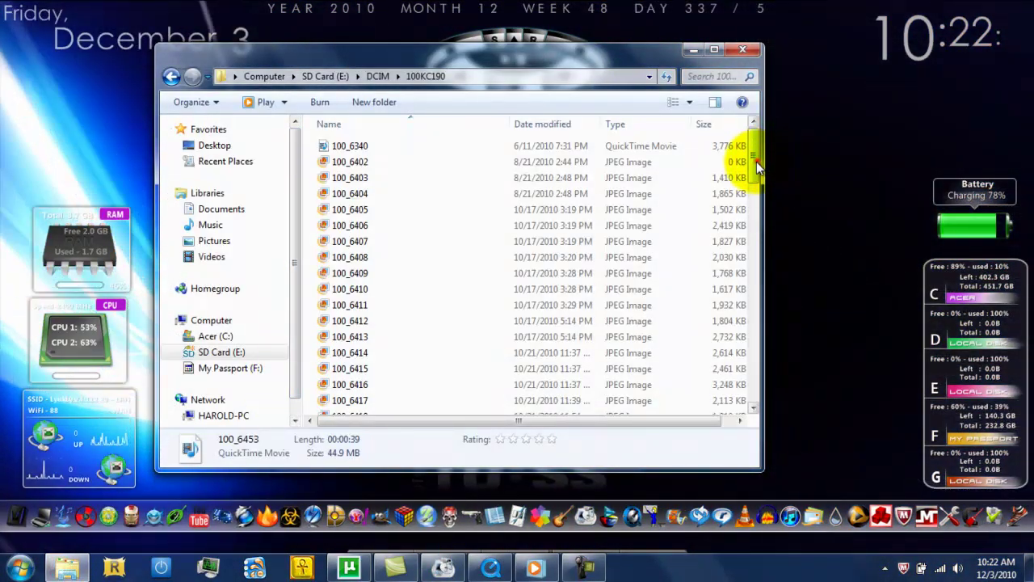
drag(757, 163, 751, 291)
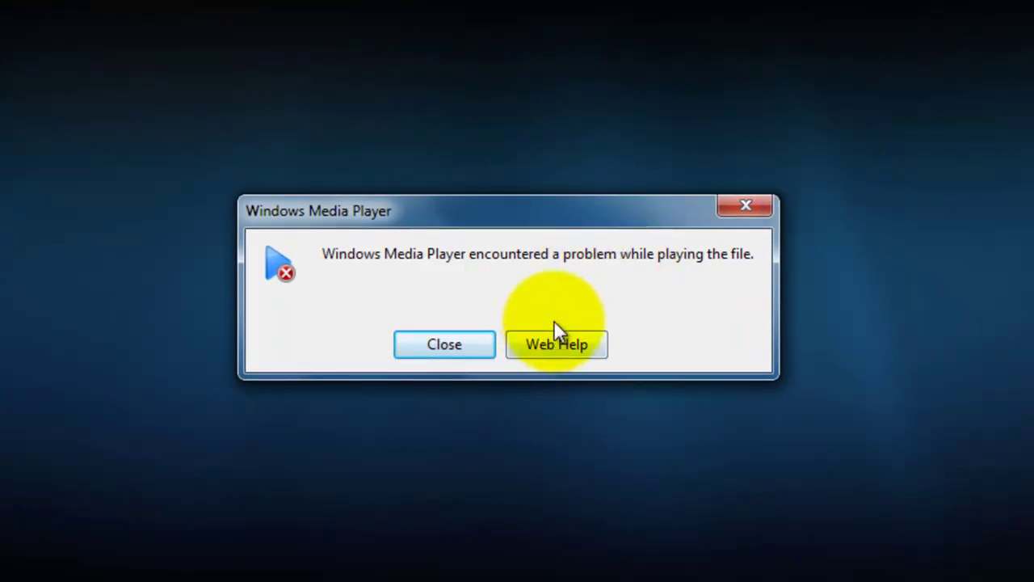
click(452, 345)
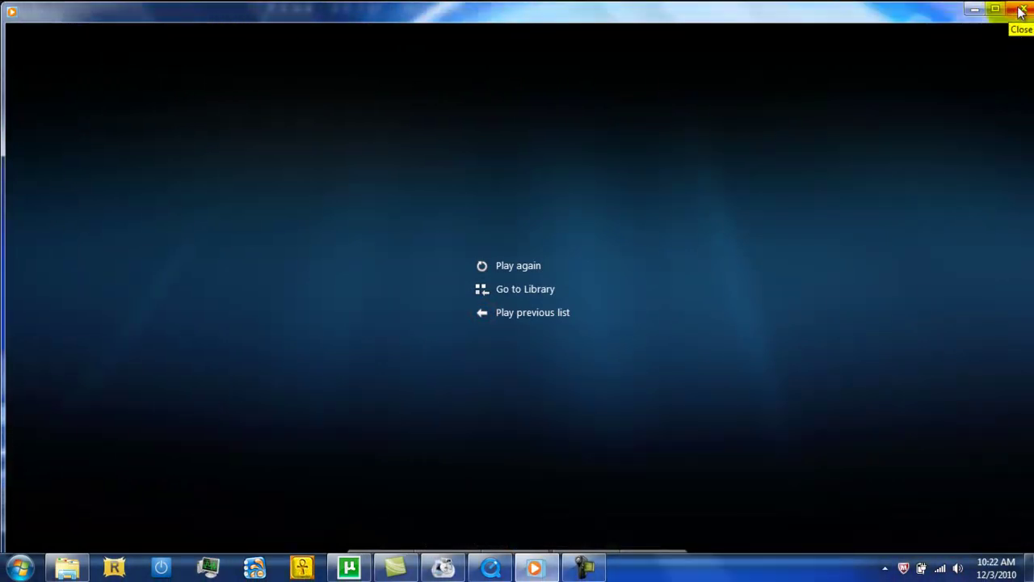
click(1021, 10)
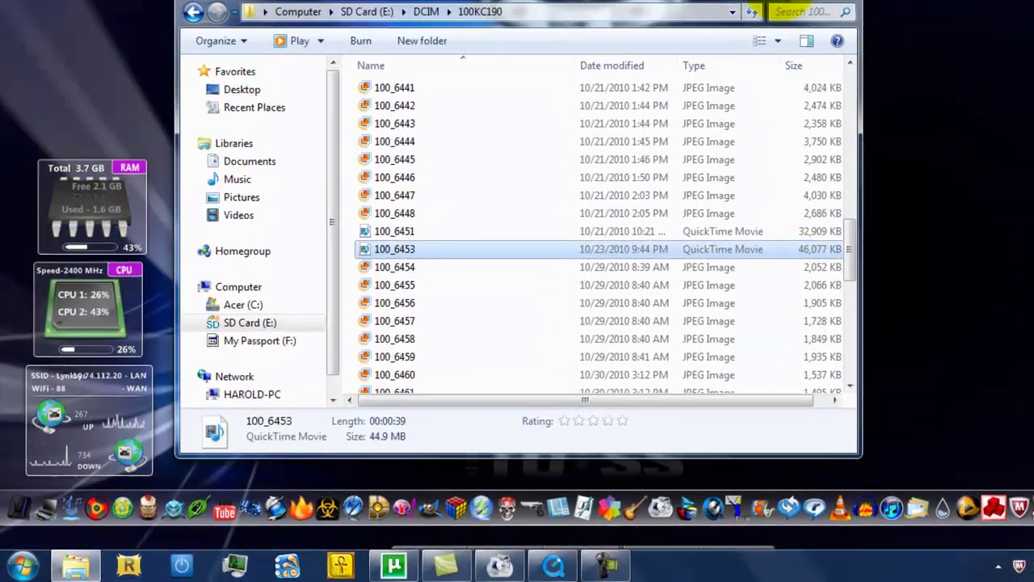
click(691, 52)
Launch Windows Live Movie Maker from the installed programs, look at its empty project, and close it
click(20, 568)
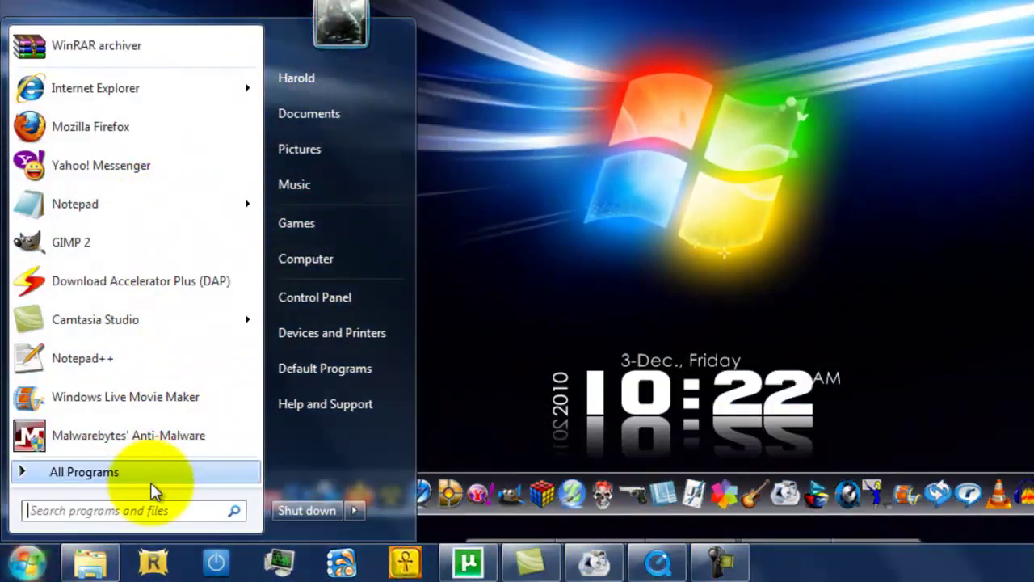
click(155, 478)
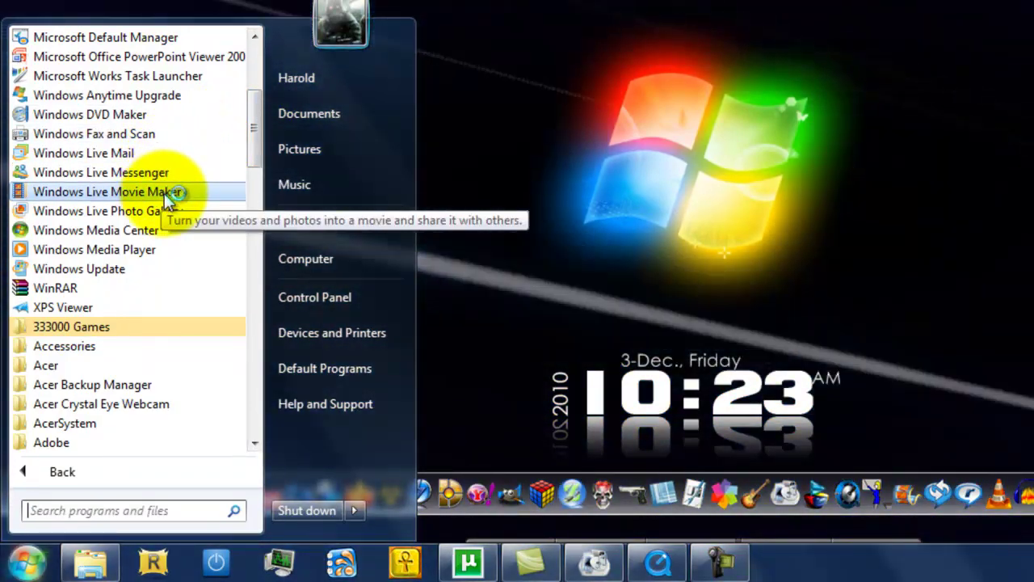
click(169, 194)
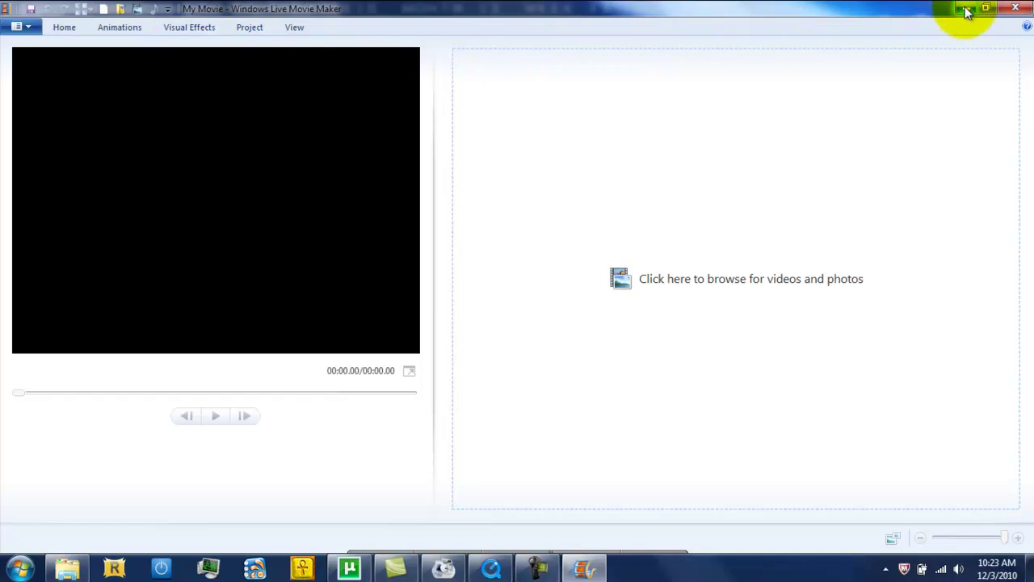
click(1020, 9)
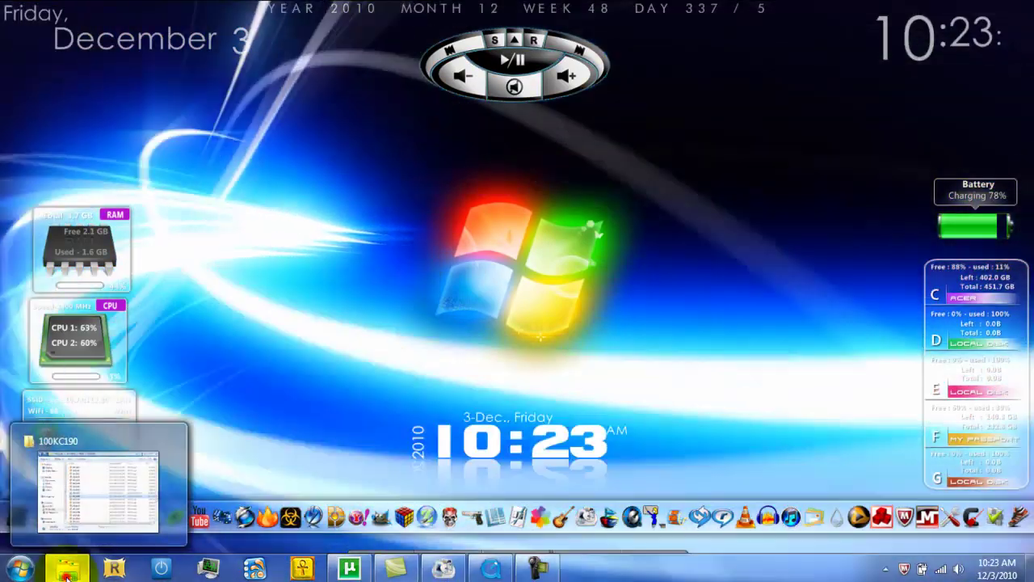
click(67, 572)
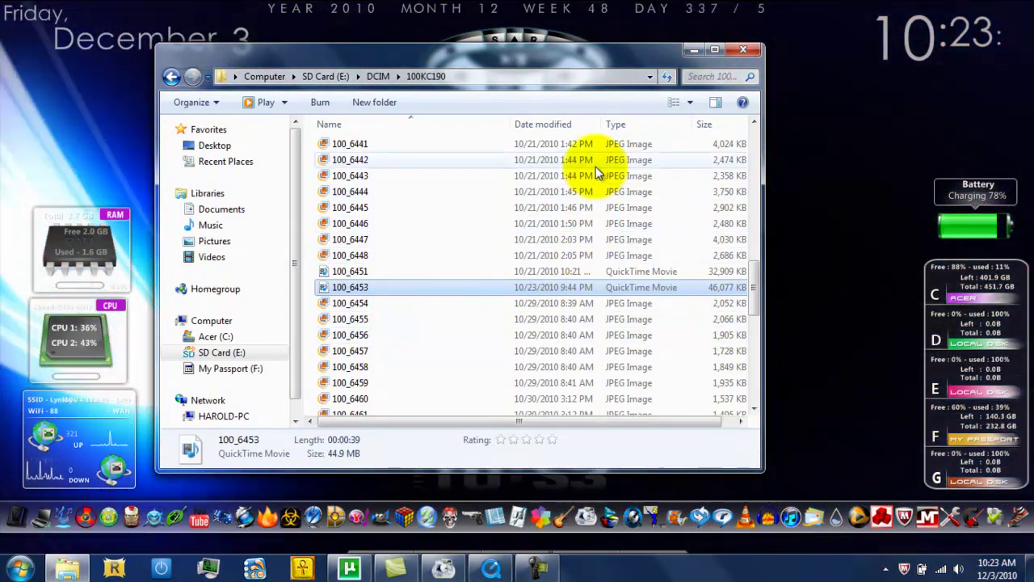
click(692, 49)
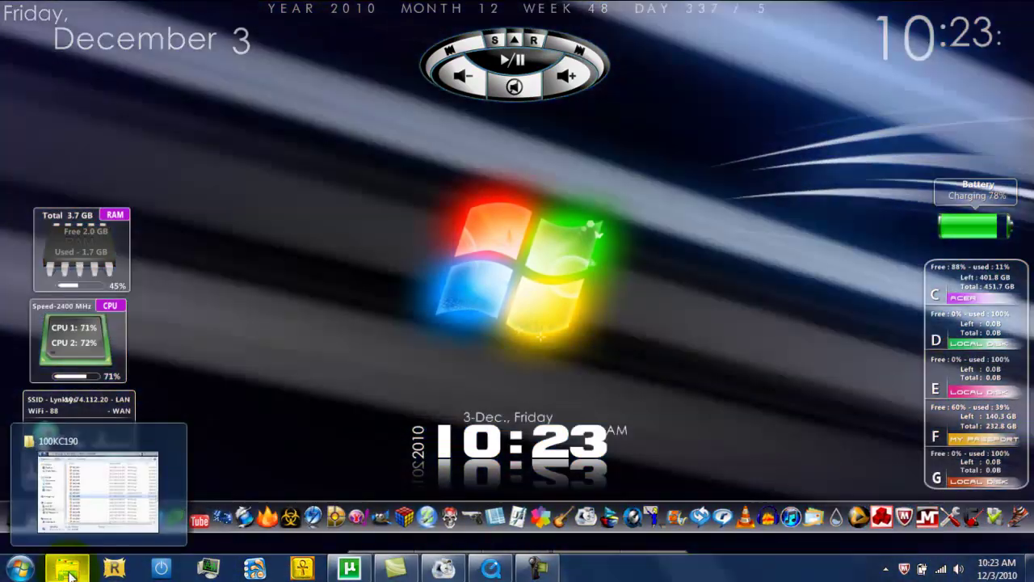
click(539, 566)
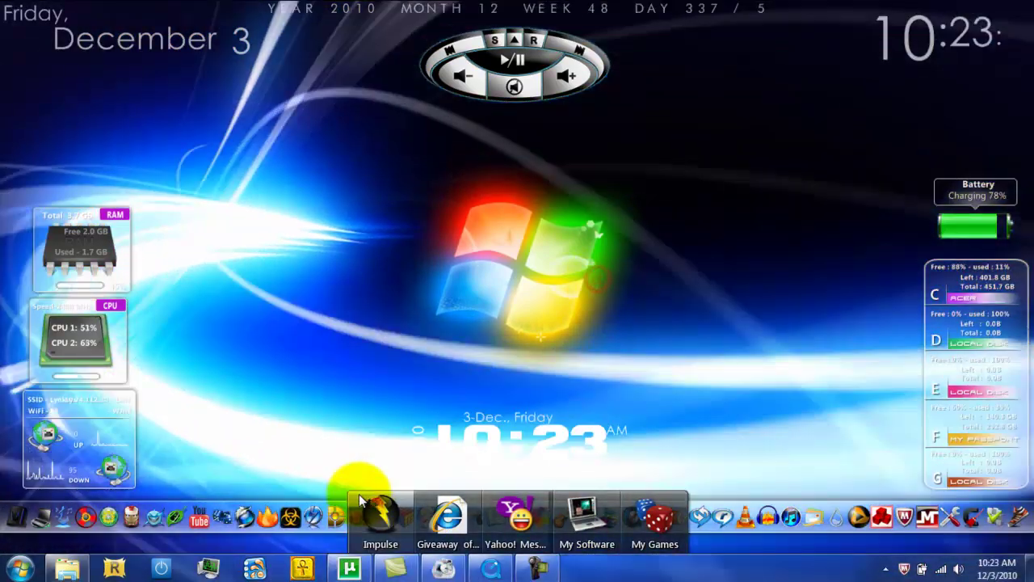
click(359, 494)
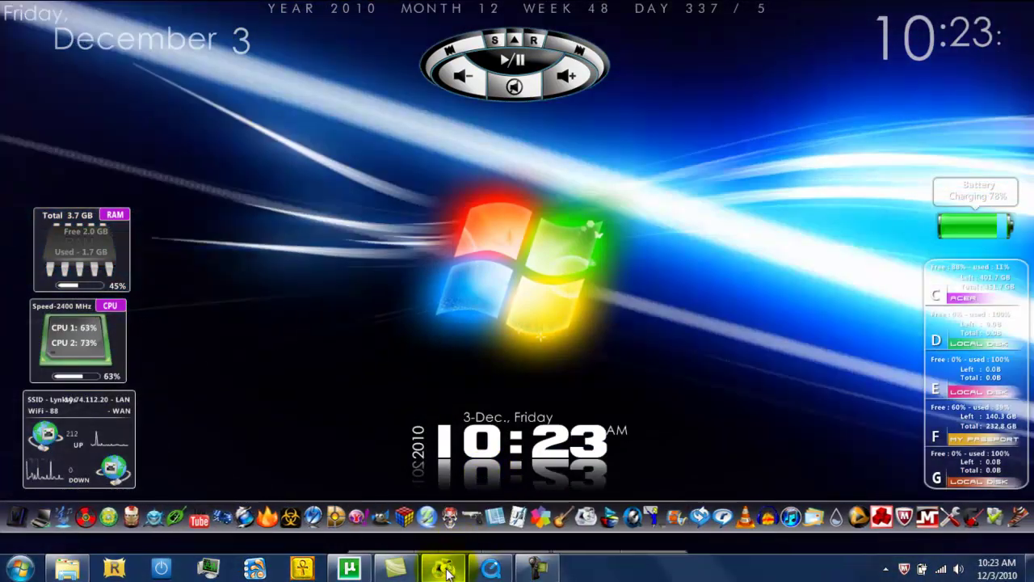
Switch to FormatFactory and examine the available Video and Audio conversion formats down to the end of the audio list
click(446, 569)
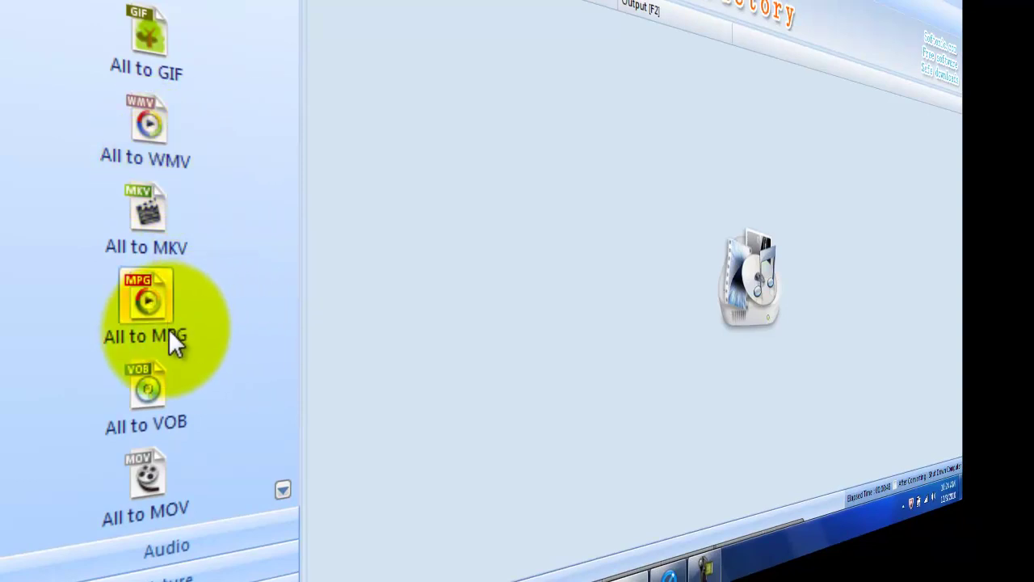
click(283, 490)
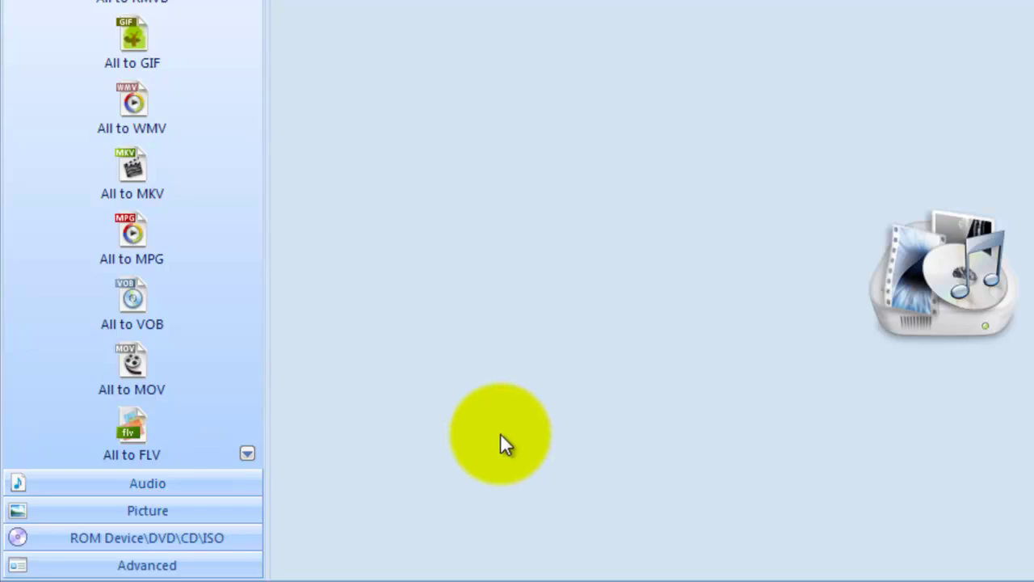
click(206, 485)
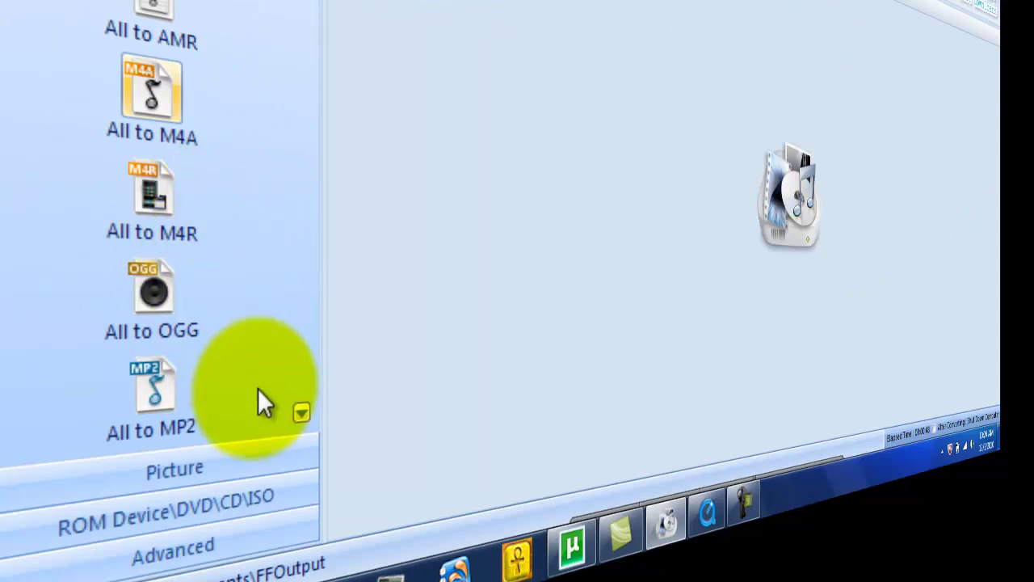
click(299, 412)
click(297, 412)
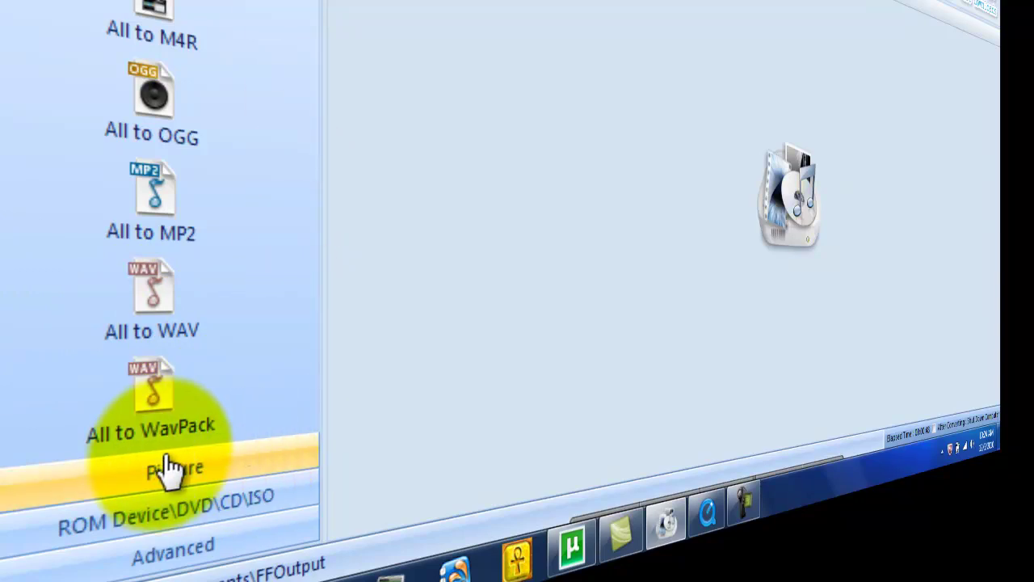
Examine the Picture conversion formats and return to the Video formats
click(129, 484)
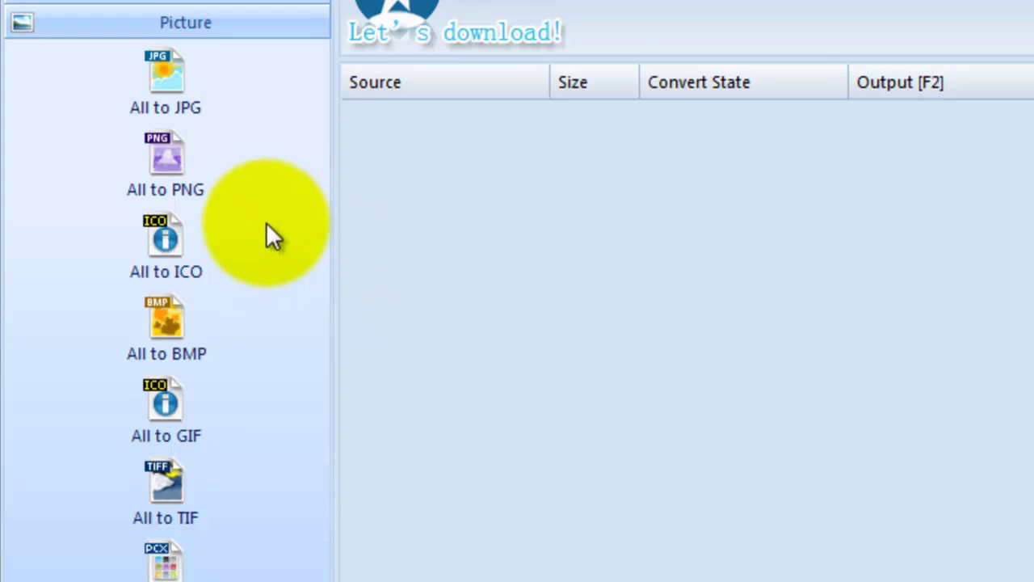
click(187, 42)
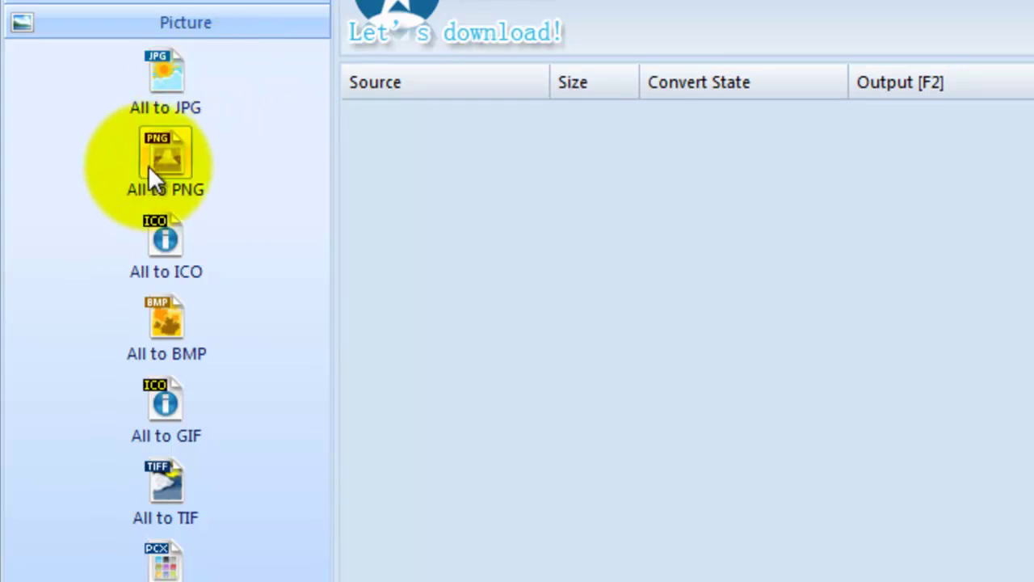
click(165, 319)
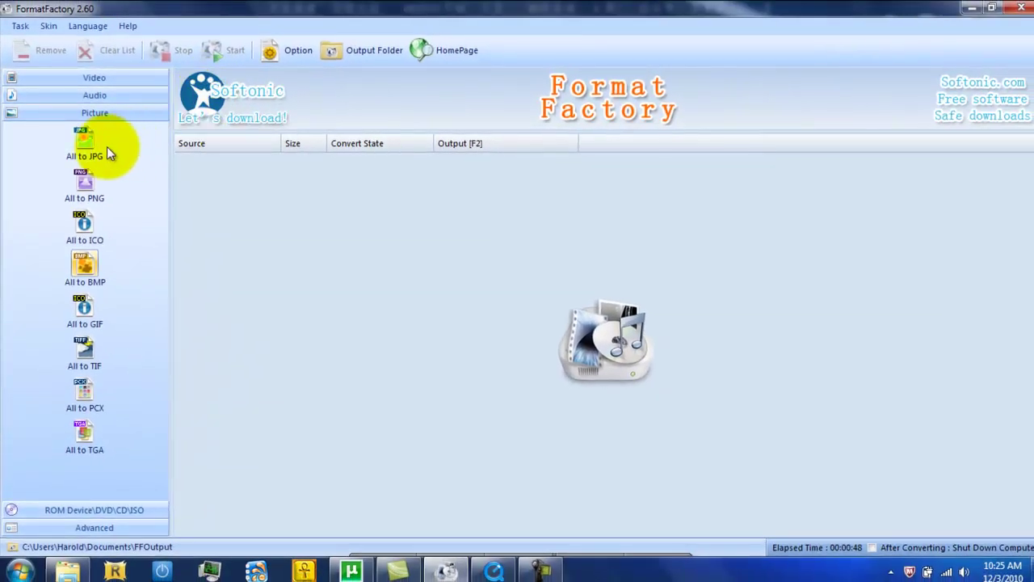
click(113, 81)
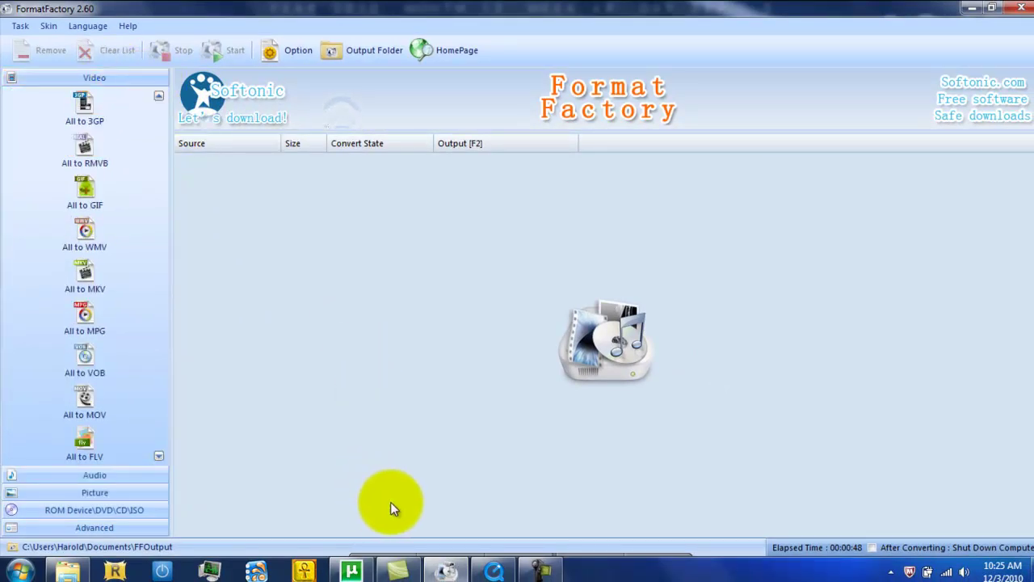
Switch to the QuickTime window holding movie 100_6453, enlarge it, and start playback
click(586, 574)
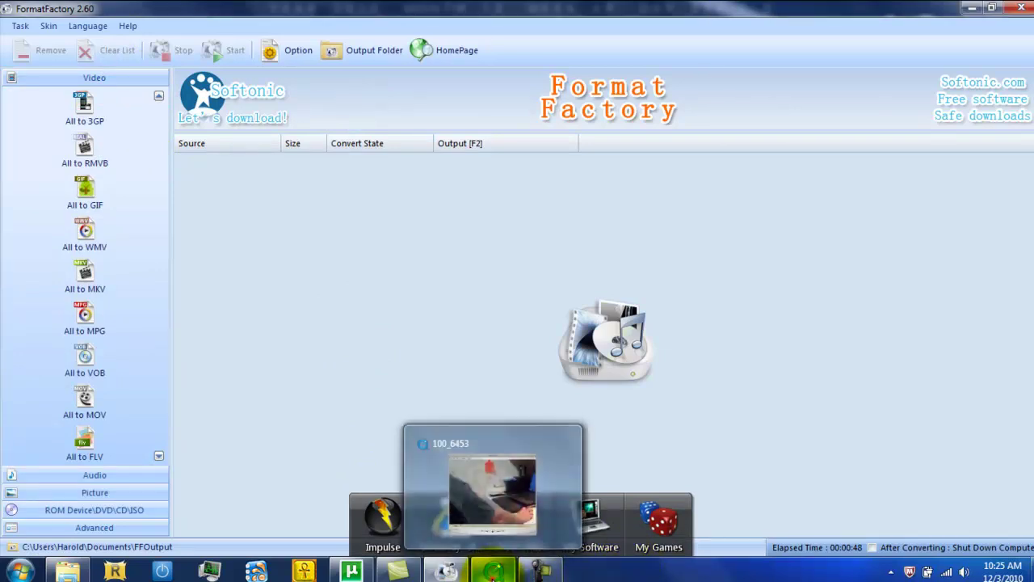
click(493, 570)
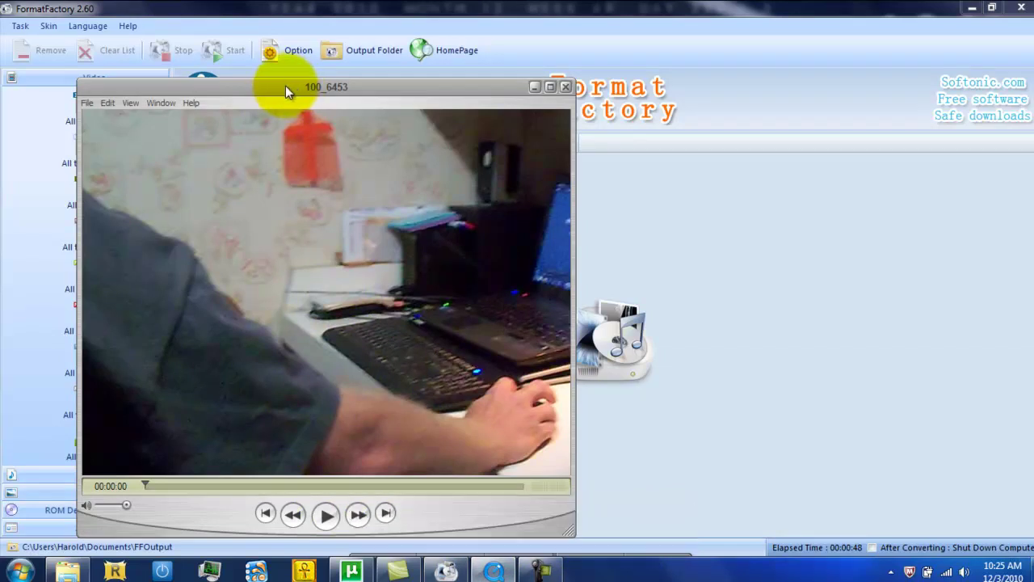
drag(285, 86, 290, 43)
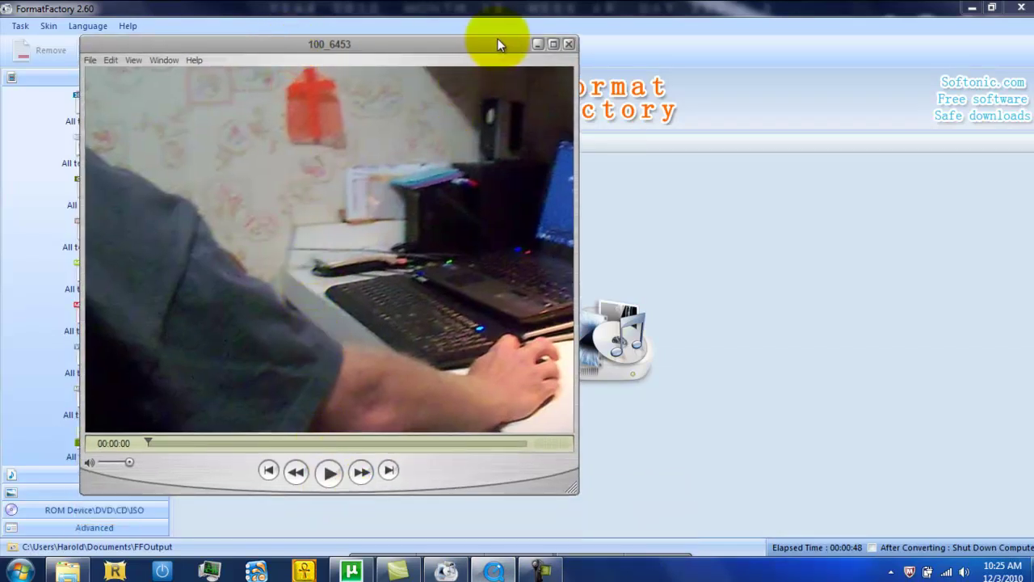
click(553, 45)
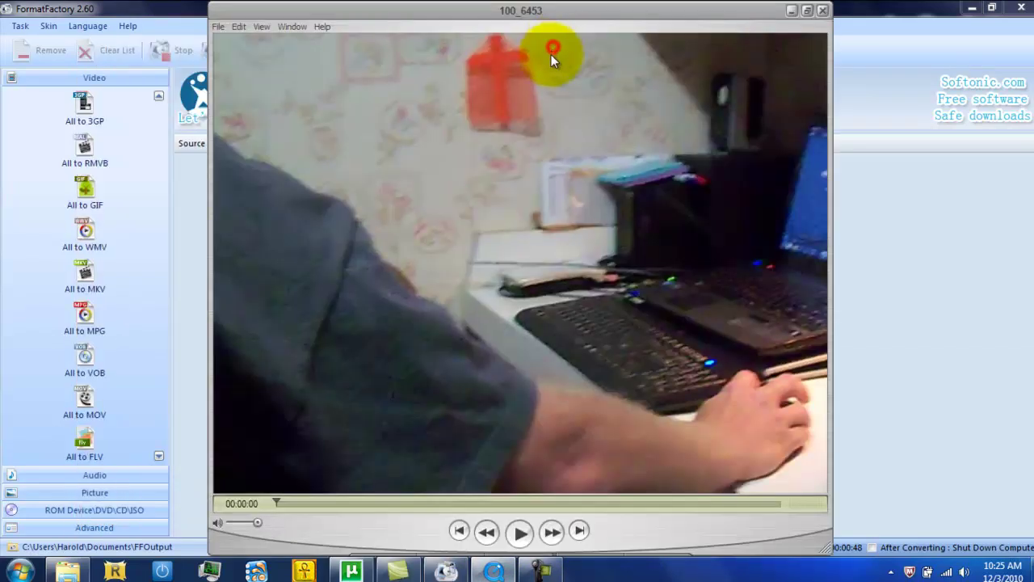
click(522, 534)
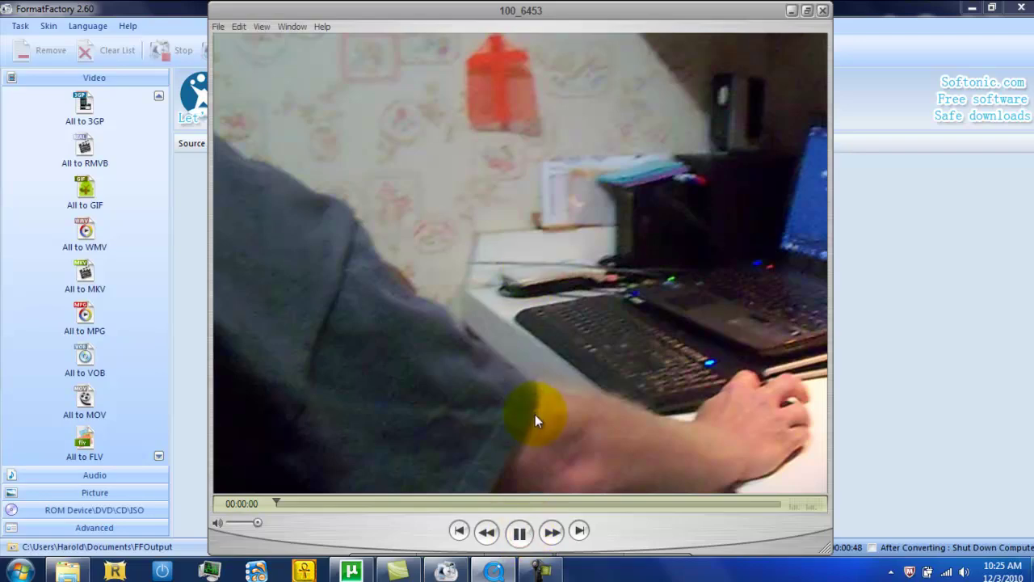
Pause the QuickTime playback of movie 100_6453 and close its window
click(792, 10)
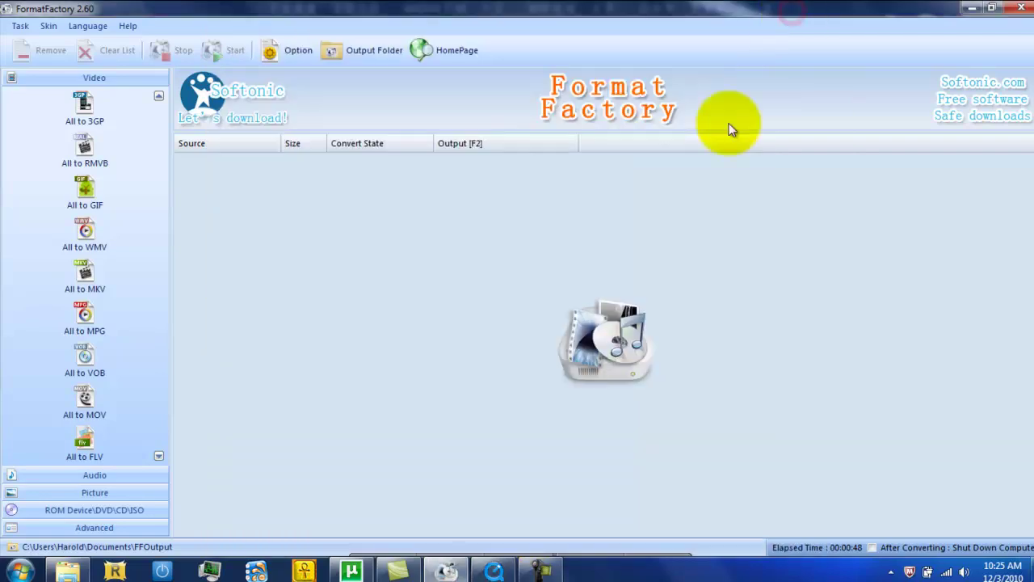
click(515, 570)
click(497, 572)
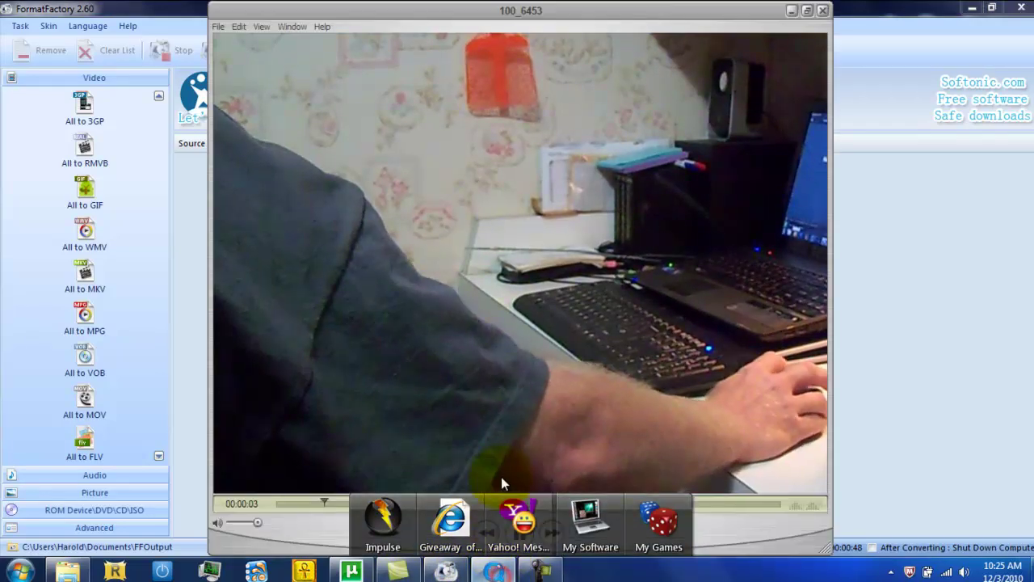
click(520, 526)
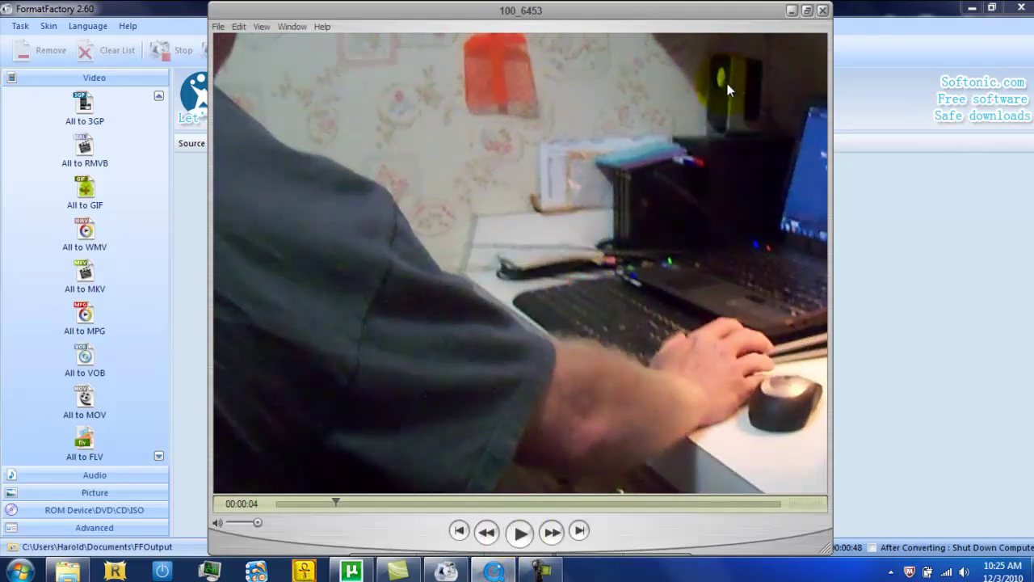
click(825, 10)
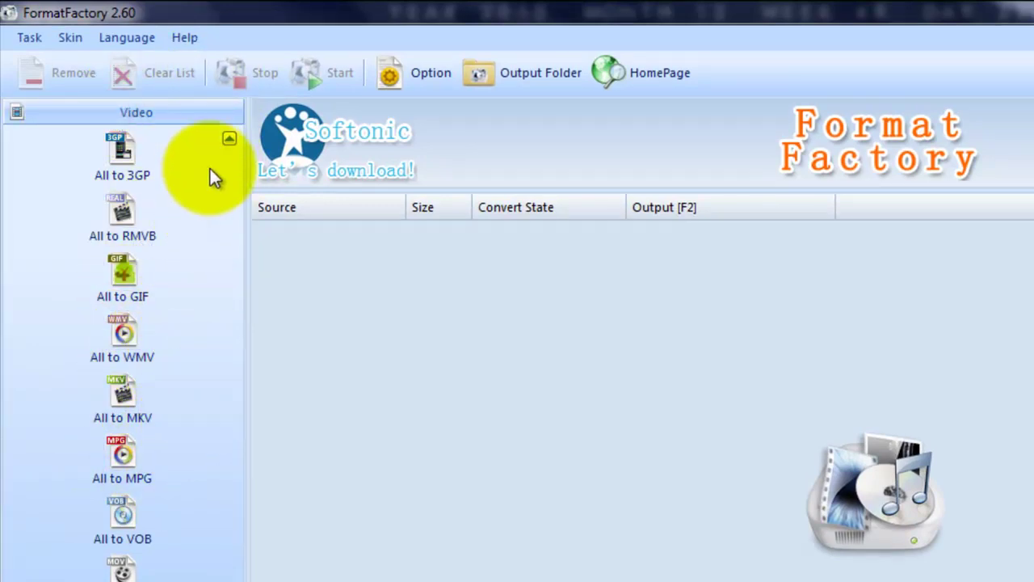
Set up an All to AVI conversion and review its output profiles, keeping High quality and size
click(229, 138)
click(121, 153)
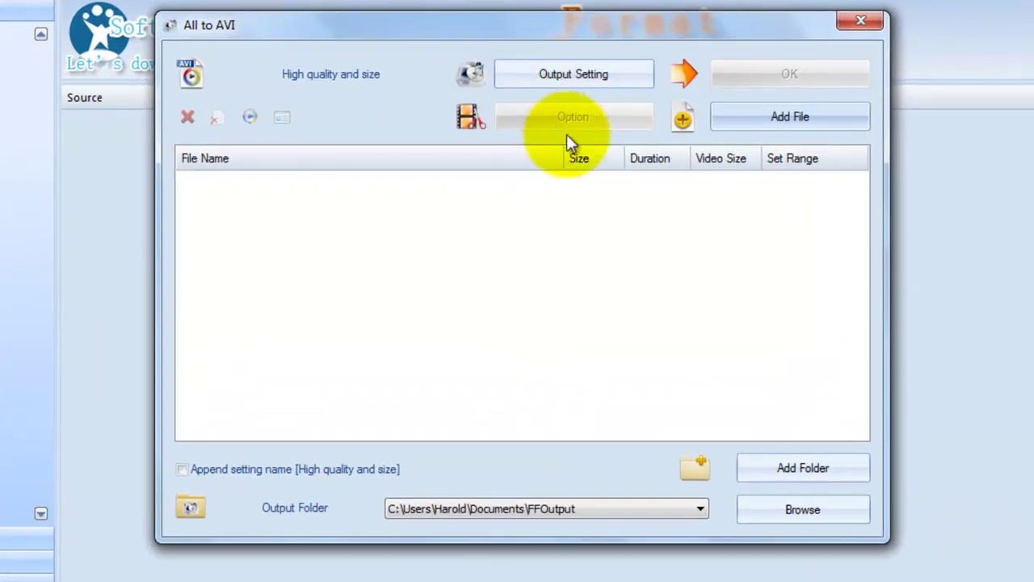
click(622, 74)
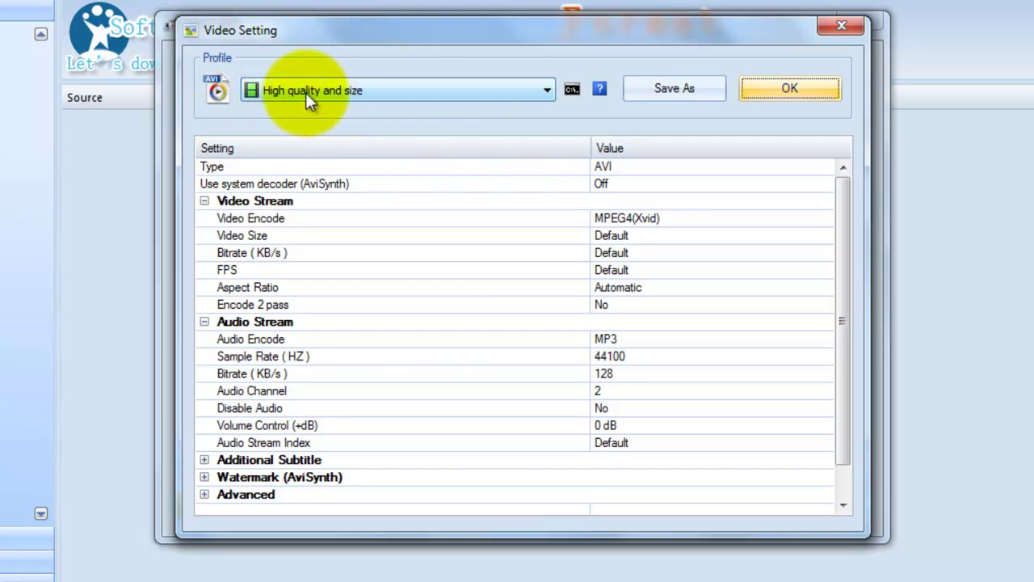
click(548, 90)
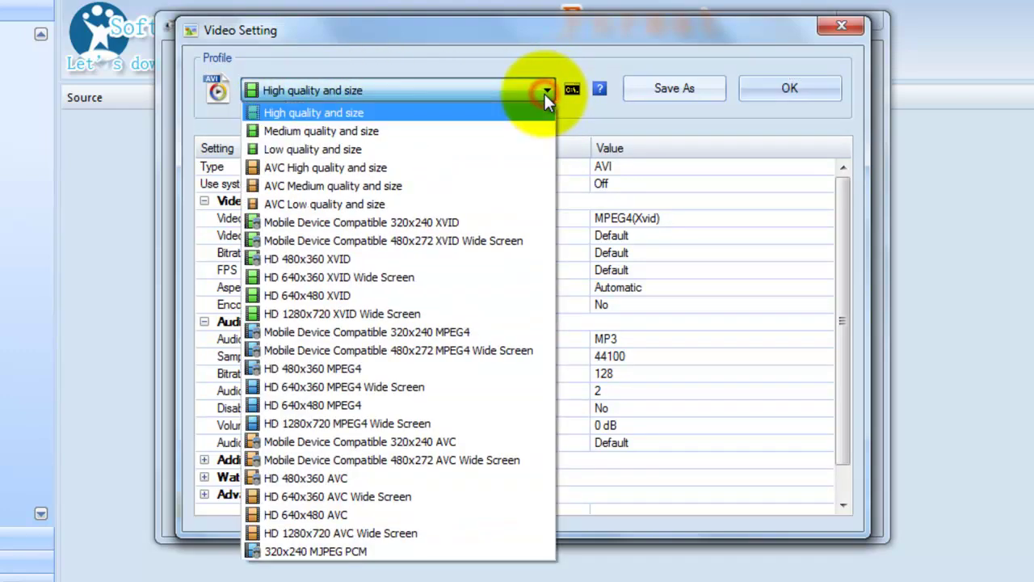
click(545, 93)
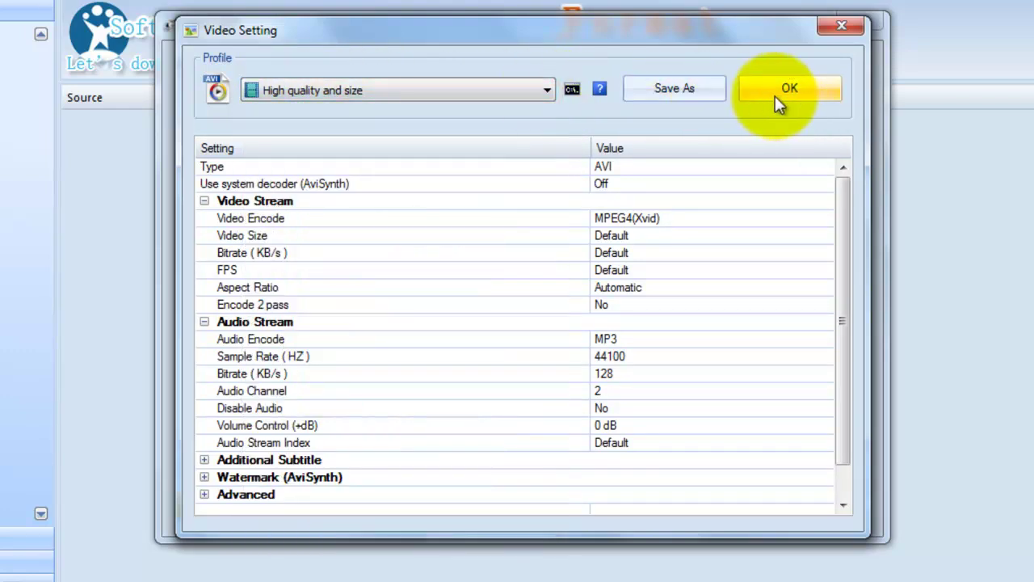
click(807, 83)
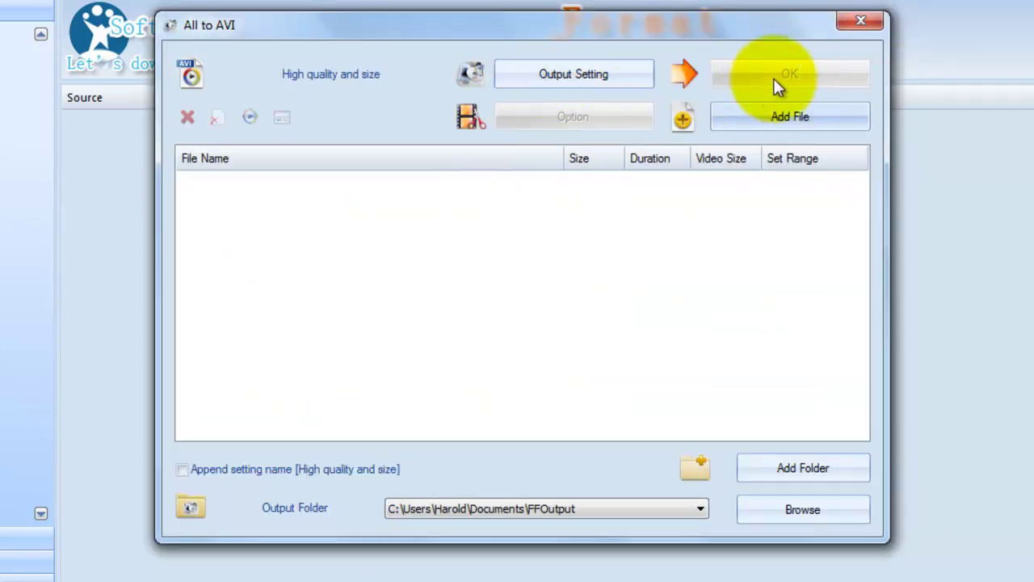
Add the QuickTime movie 100_6453 from the SD card's DCIM\100KC190 folder to the AVI conversion
click(750, 118)
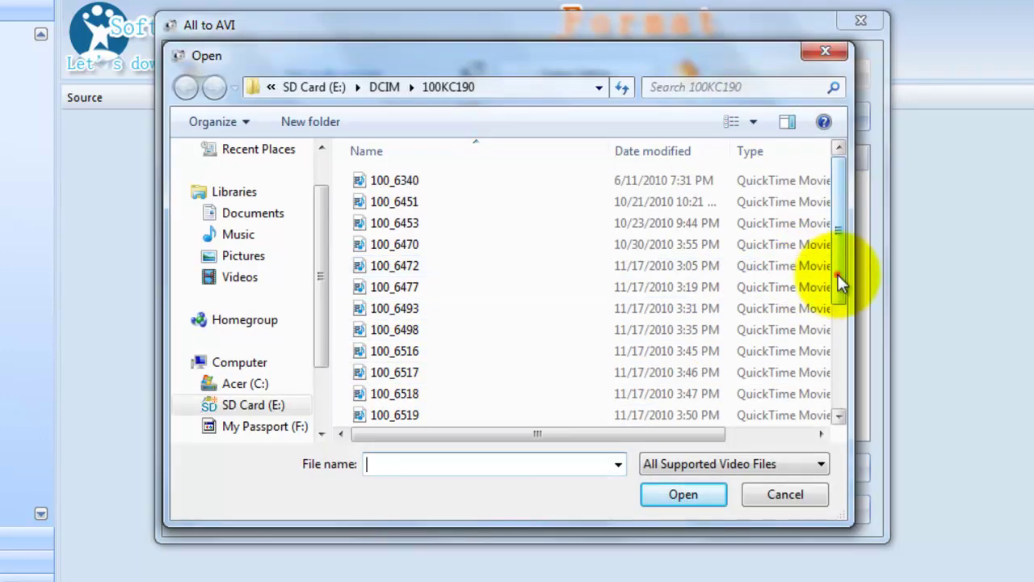
drag(841, 283, 814, 286)
click(460, 208)
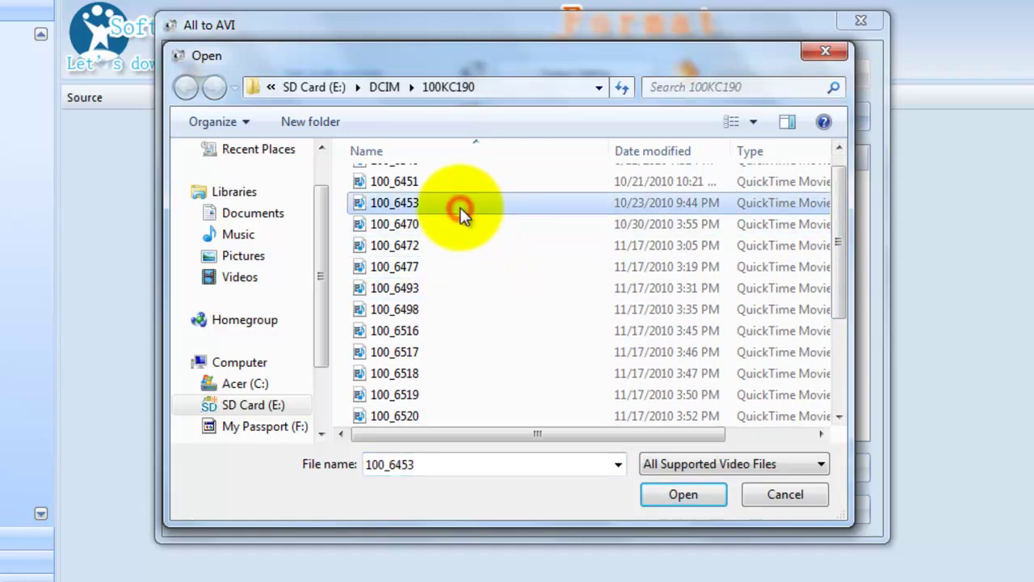
click(683, 495)
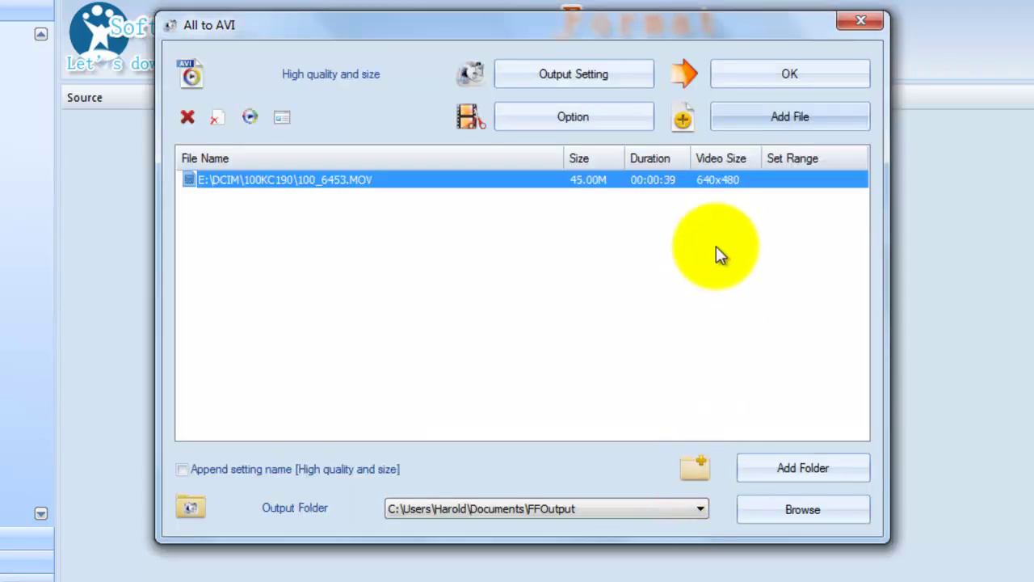
Recheck the AVI output settings without changing them, and queue and run the conversion of 100_6453.MOV
click(633, 73)
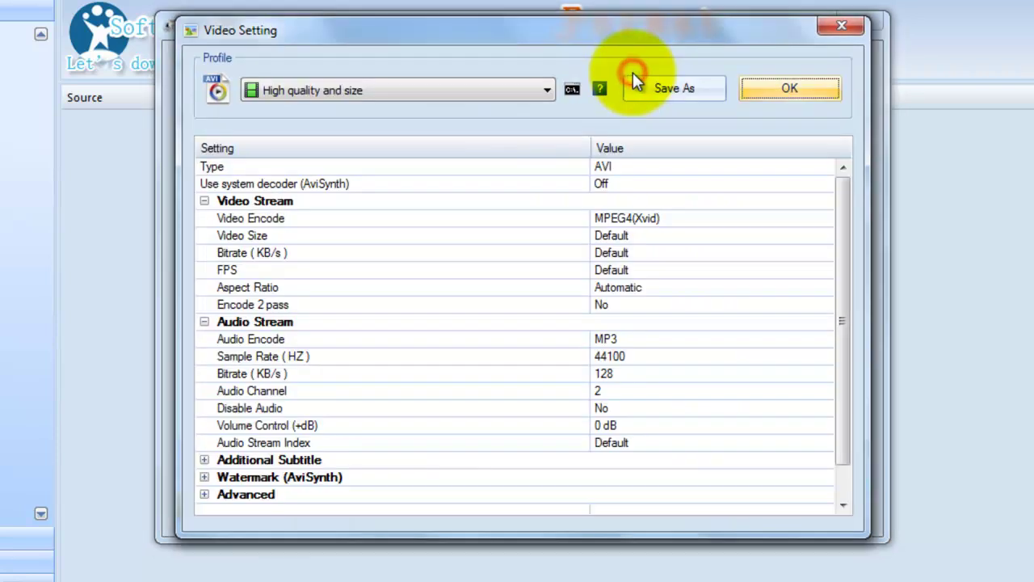
click(805, 91)
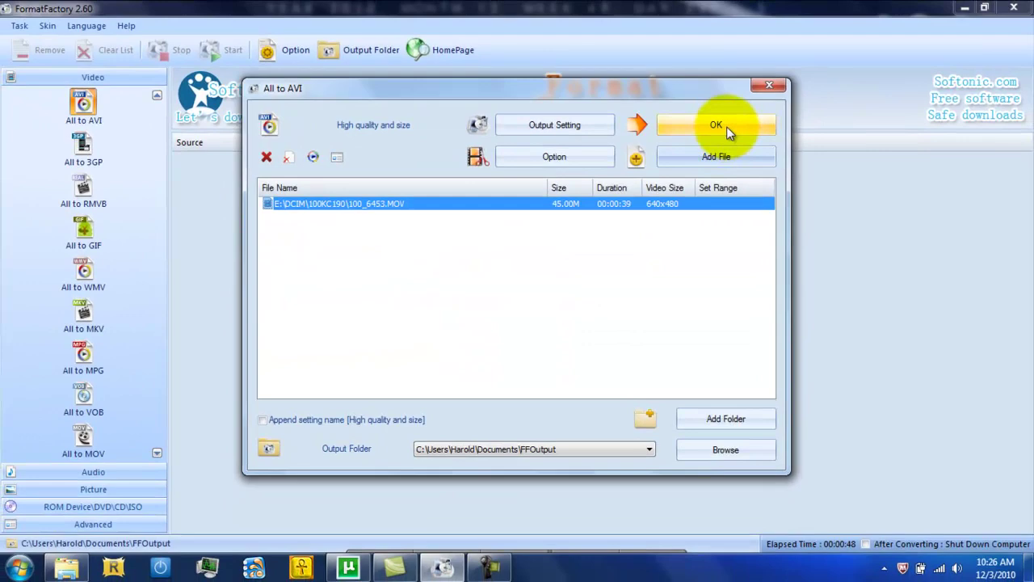
click(716, 126)
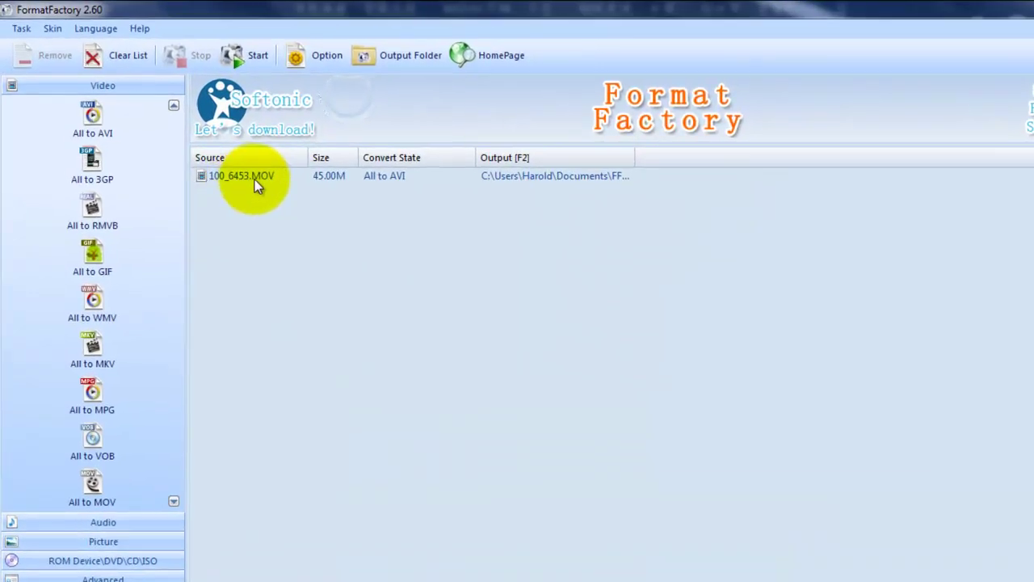
click(246, 55)
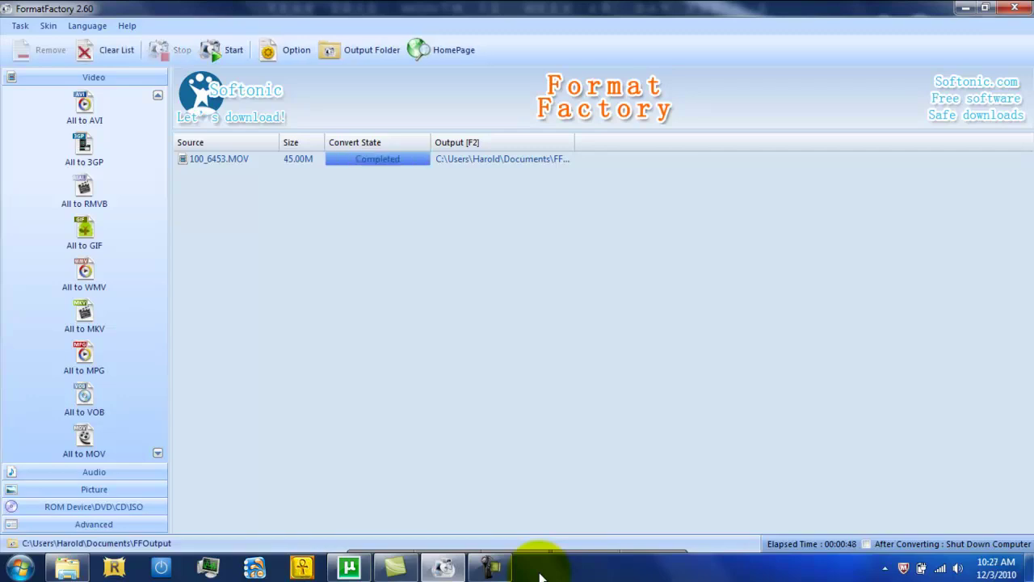
click(602, 565)
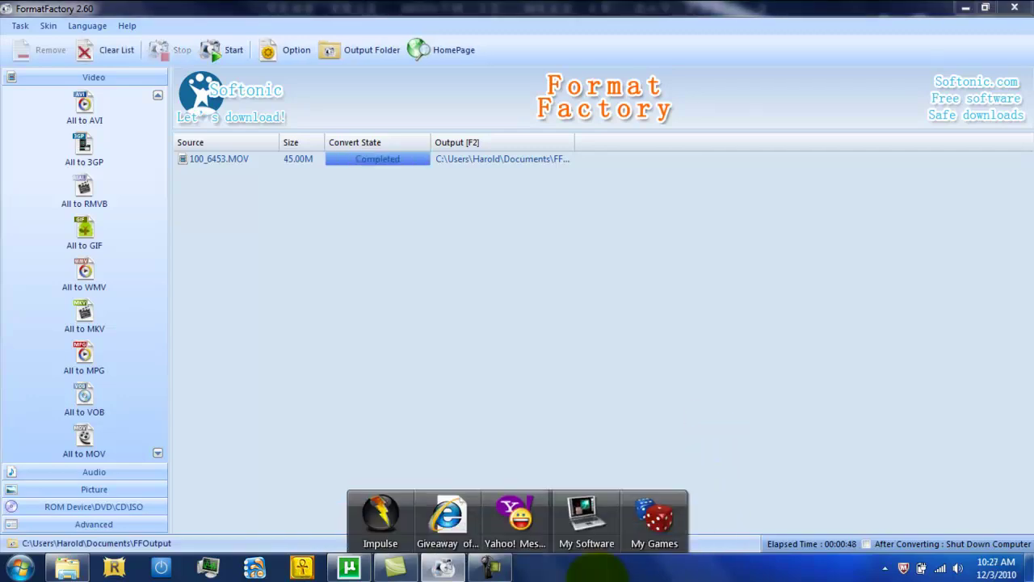
click(772, 557)
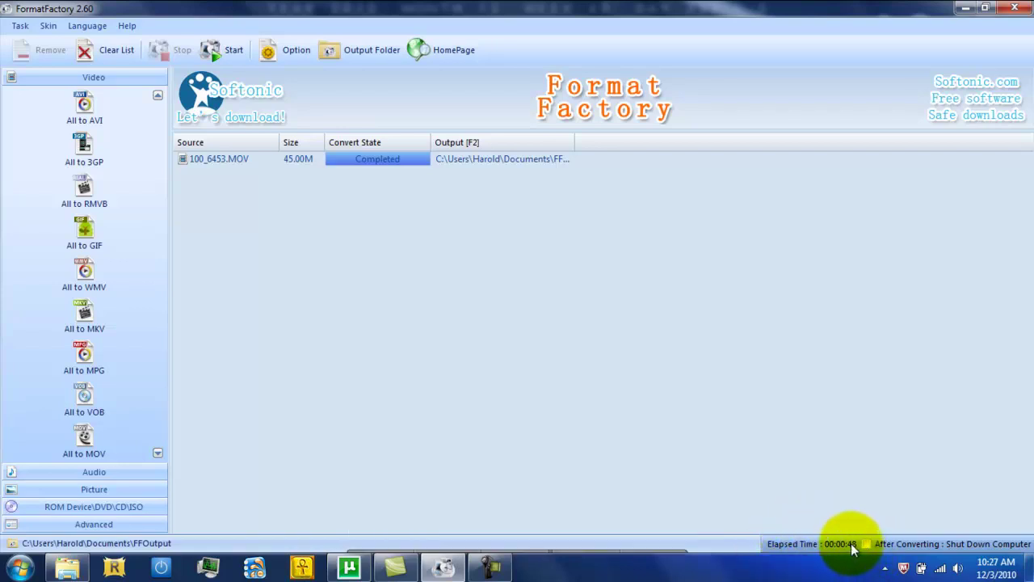
click(642, 567)
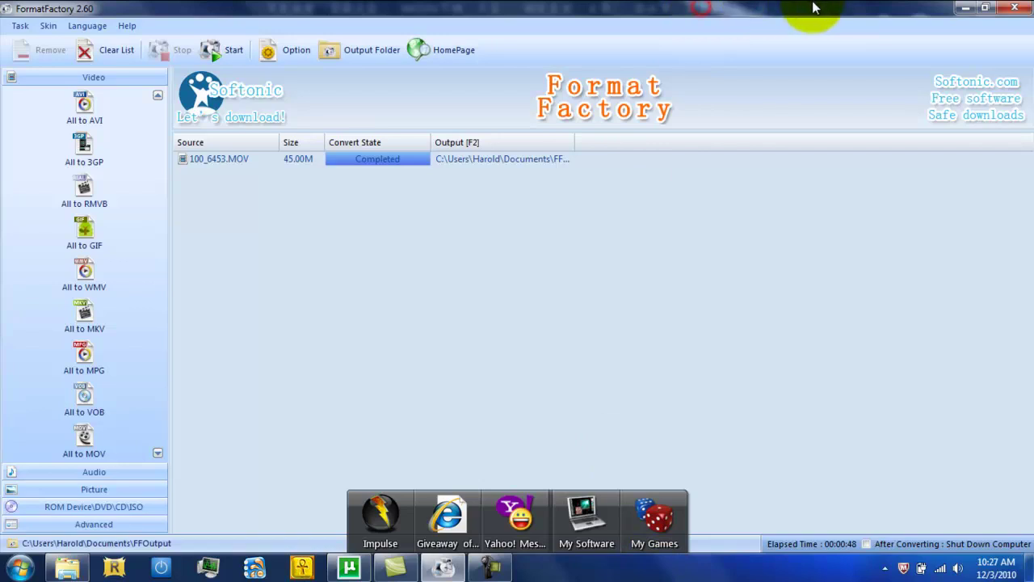
click(935, 8)
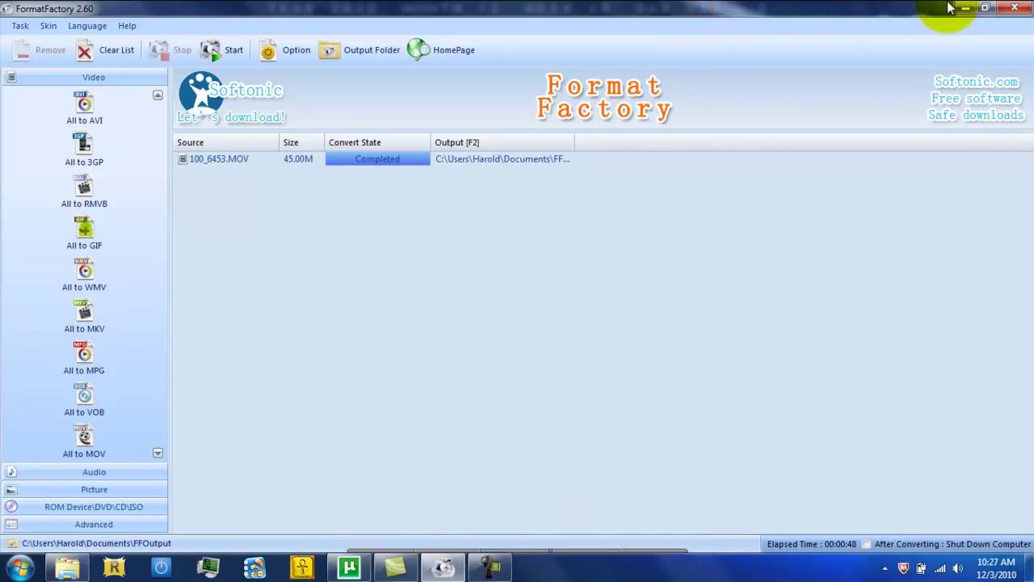
Clear the completed 100_6453.MOV task from the conversion list and close FormatFactory
click(220, 162)
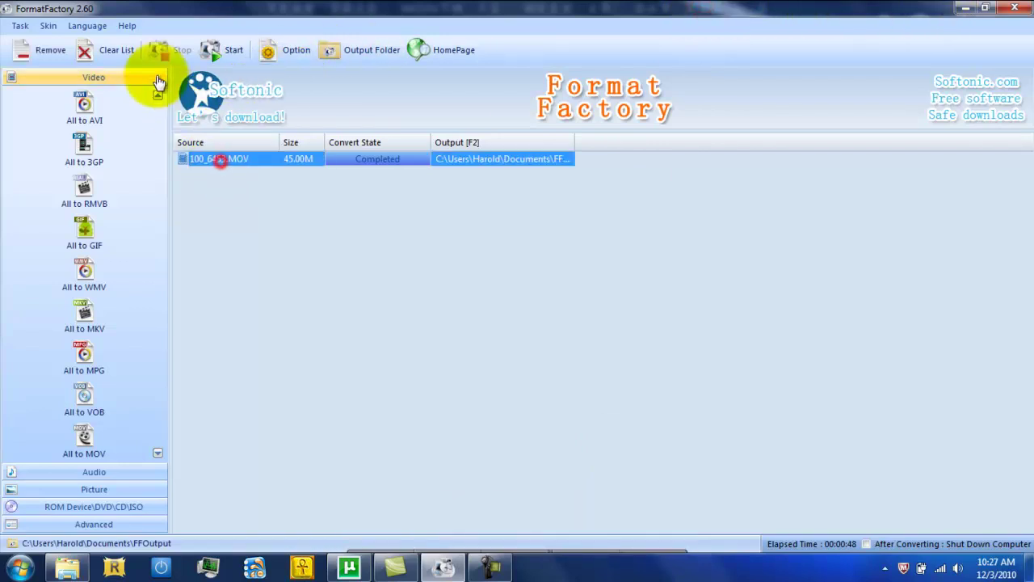
click(108, 53)
click(1015, 8)
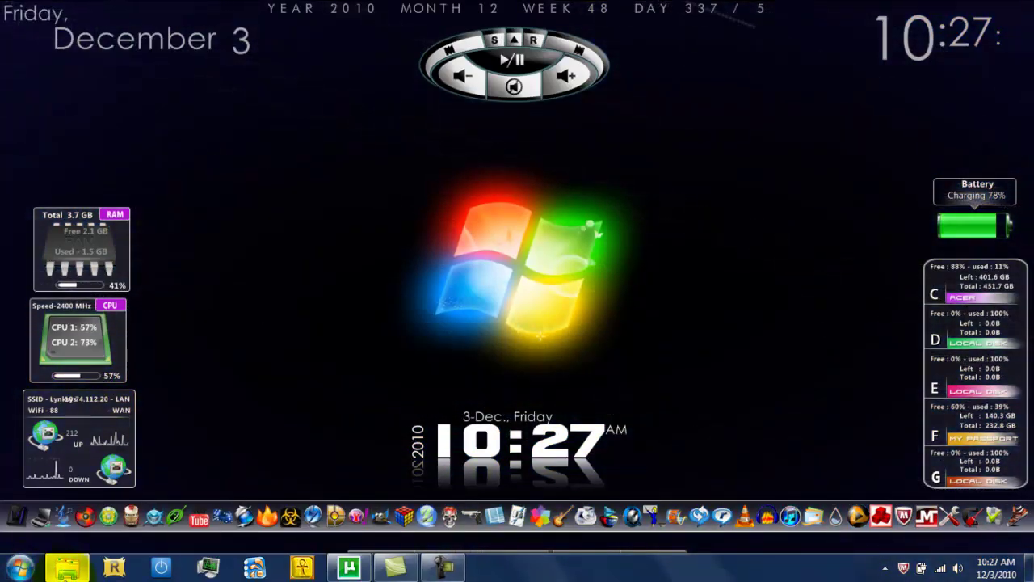
Switch to Windows Explorer, open the FFOutput folder in the Documents library, and play the converted clip 100_6453
click(66, 568)
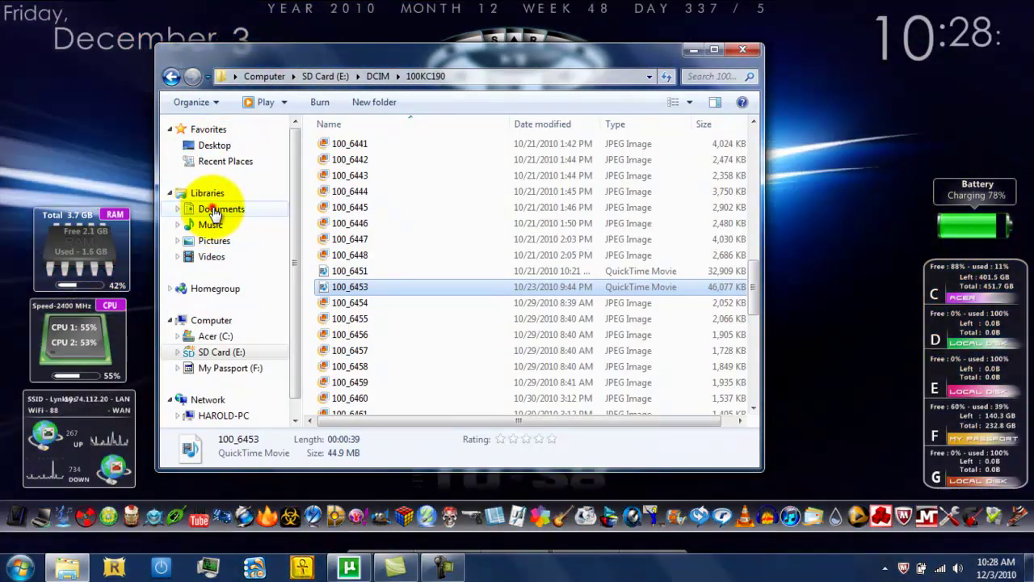
click(215, 210)
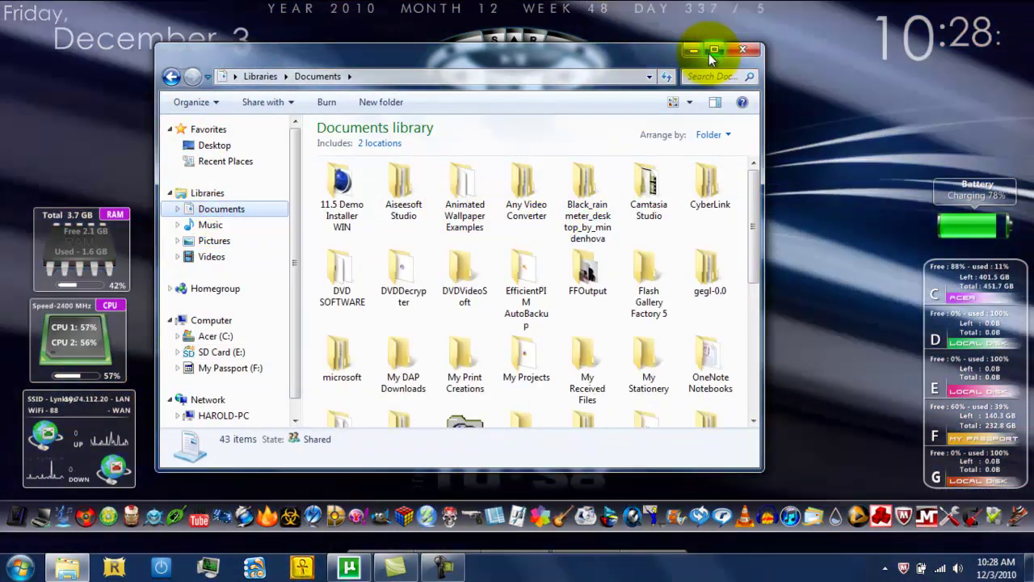
click(713, 50)
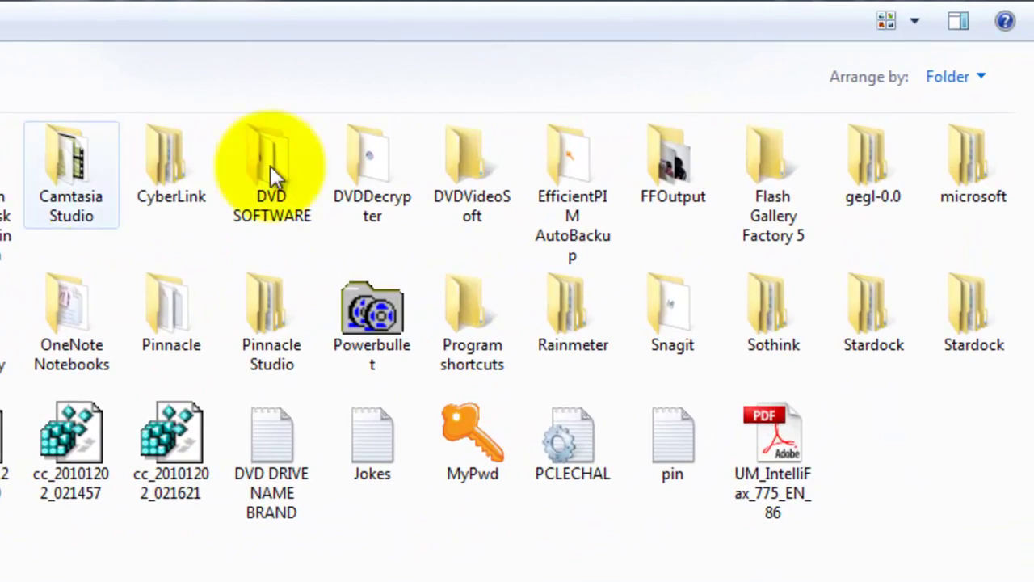
mouse_move(666, 208)
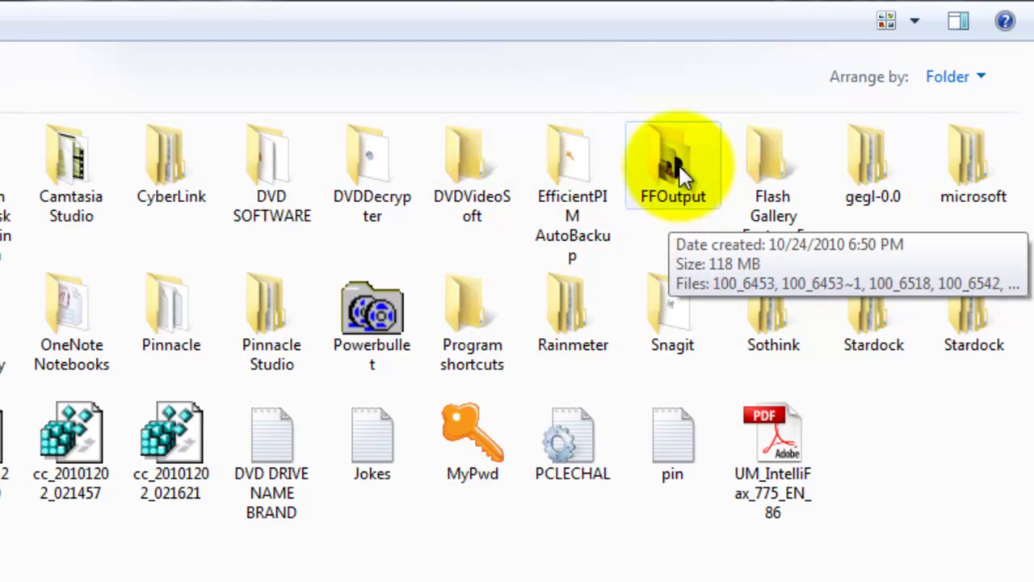
double_click(681, 172)
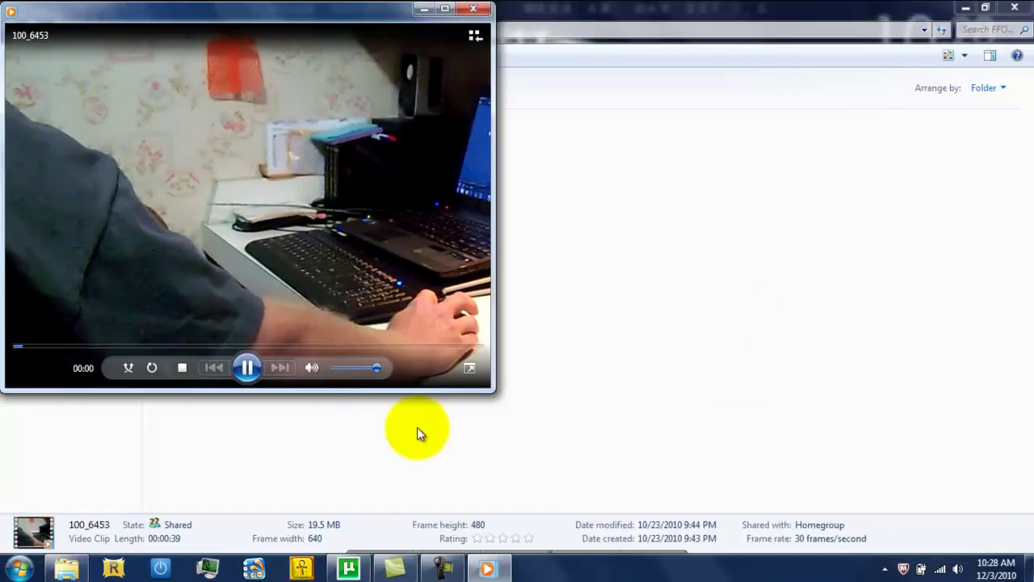
Pause the converted clip 100_6453 and close both the media player and the FFOutput folder window
click(249, 367)
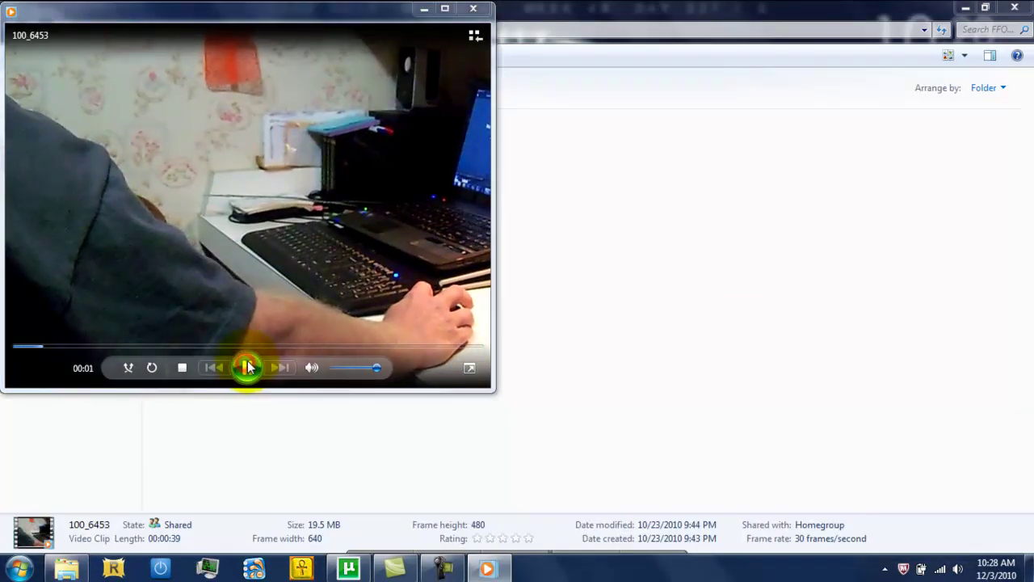
click(251, 368)
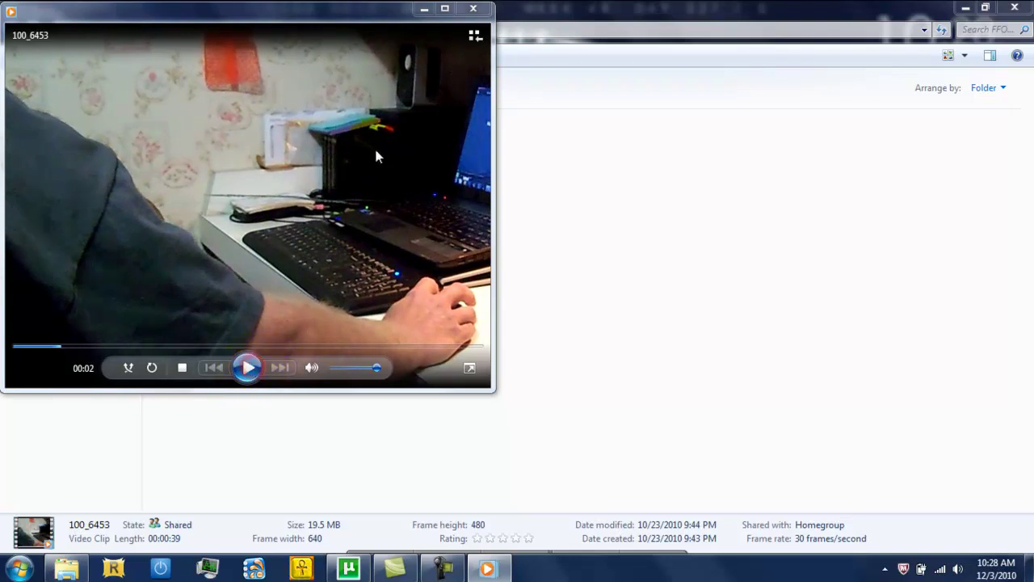
click(474, 9)
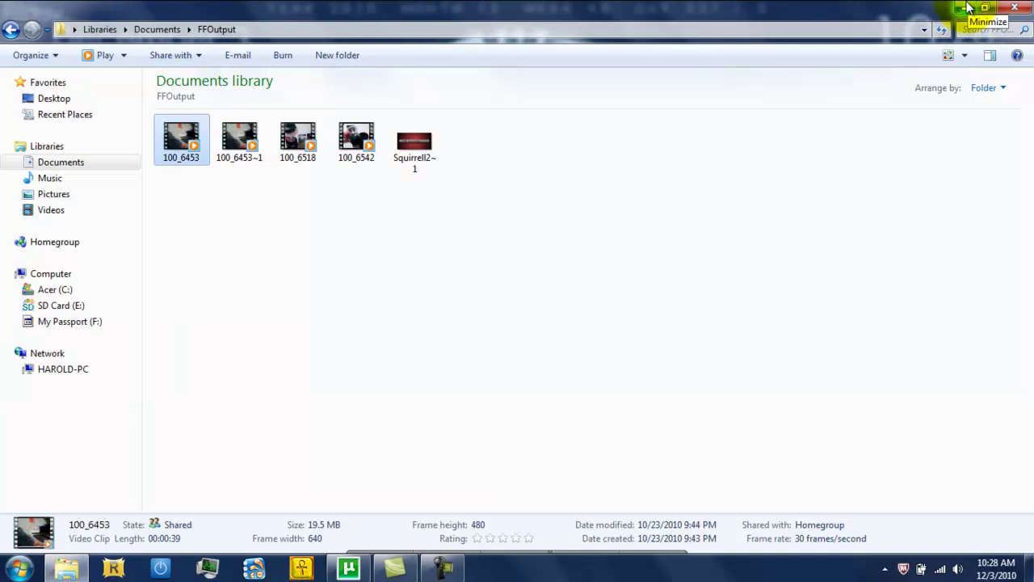
click(1016, 10)
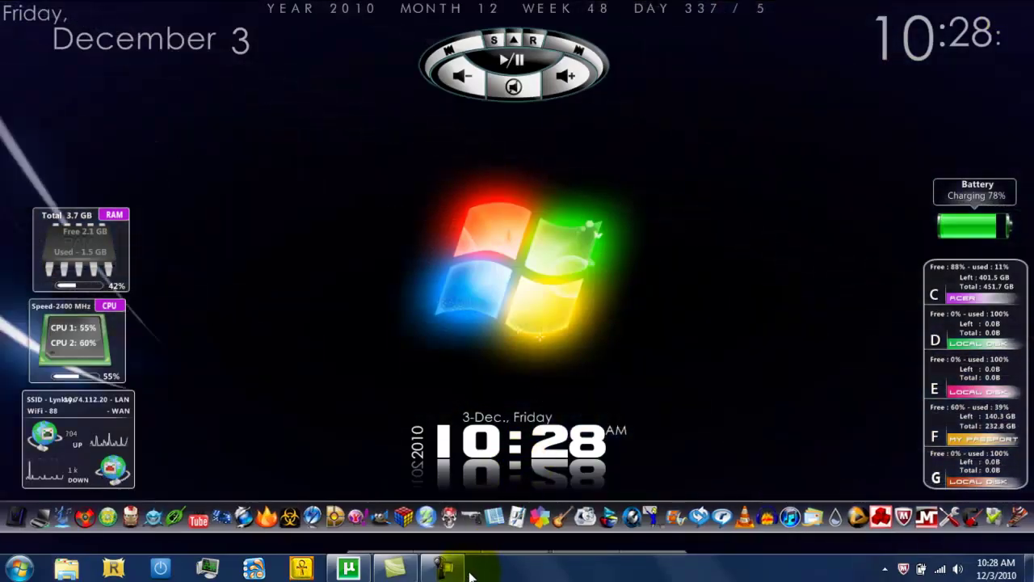